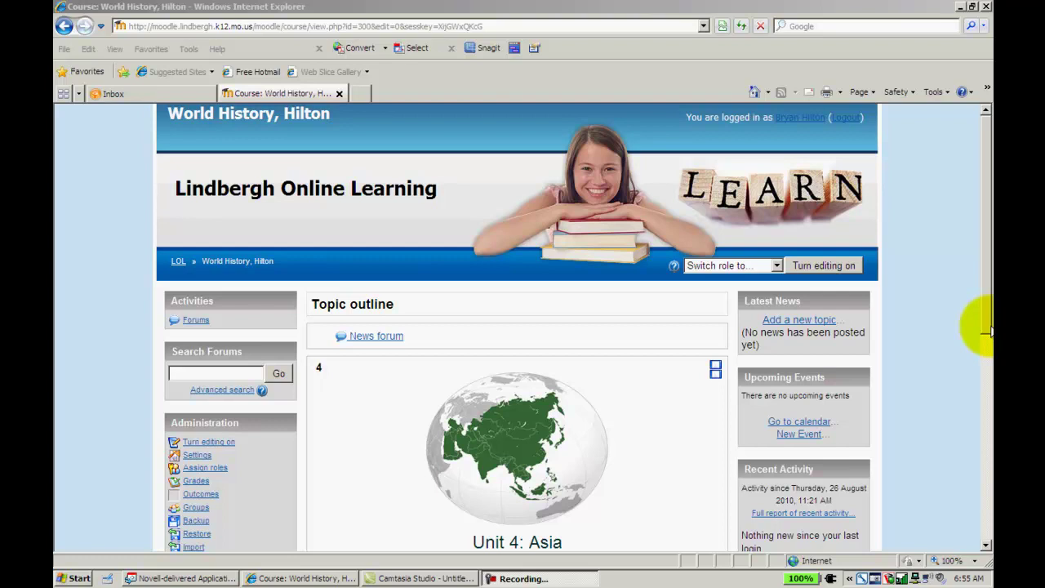
# Turn on course editing and choose Glossary from Unit 4: Asia's Add an activity list.
pyautogui.moveTo(986, 319); pyautogui.dragTo(984, 364)
pyautogui.click(825, 168)
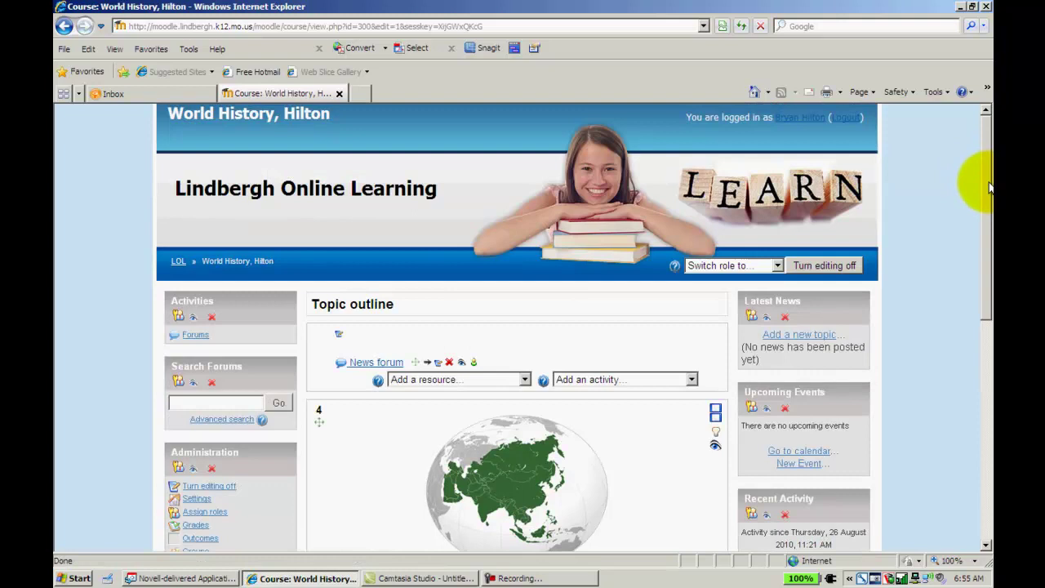
pyautogui.moveTo(988, 187); pyautogui.dragTo(986, 286)
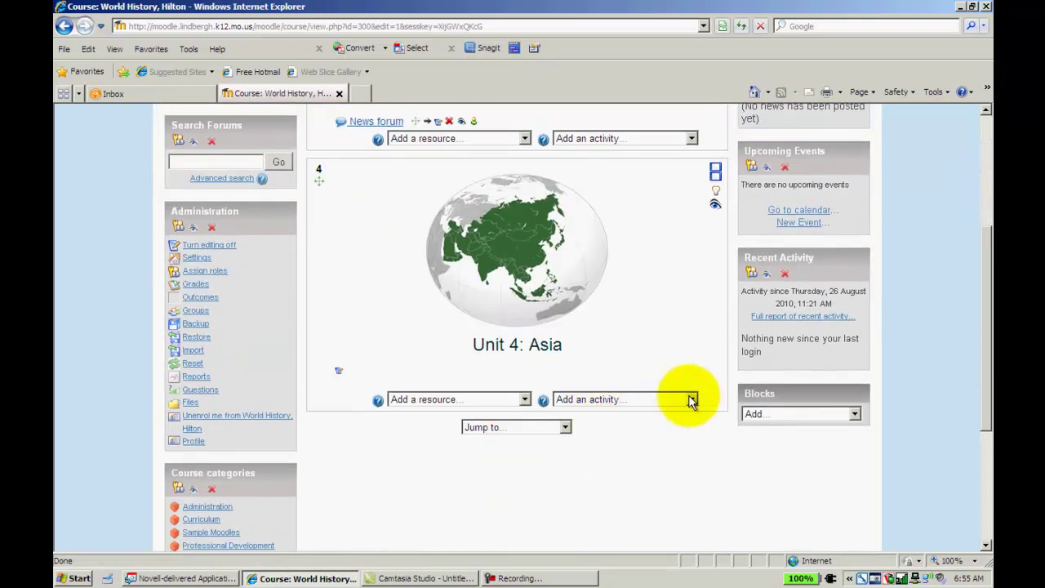
pyautogui.click(690, 400)
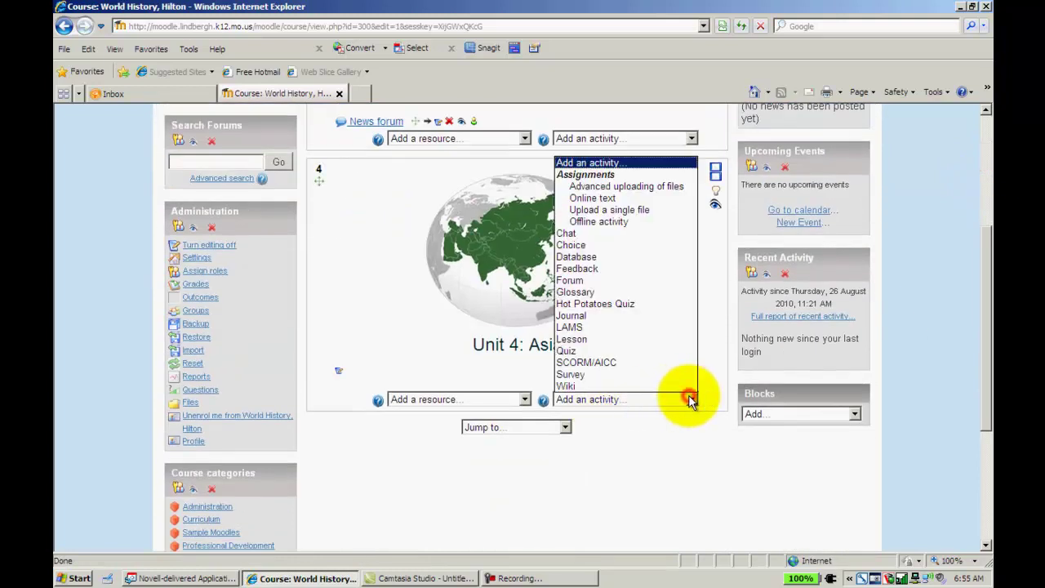
pyautogui.click(625, 292)
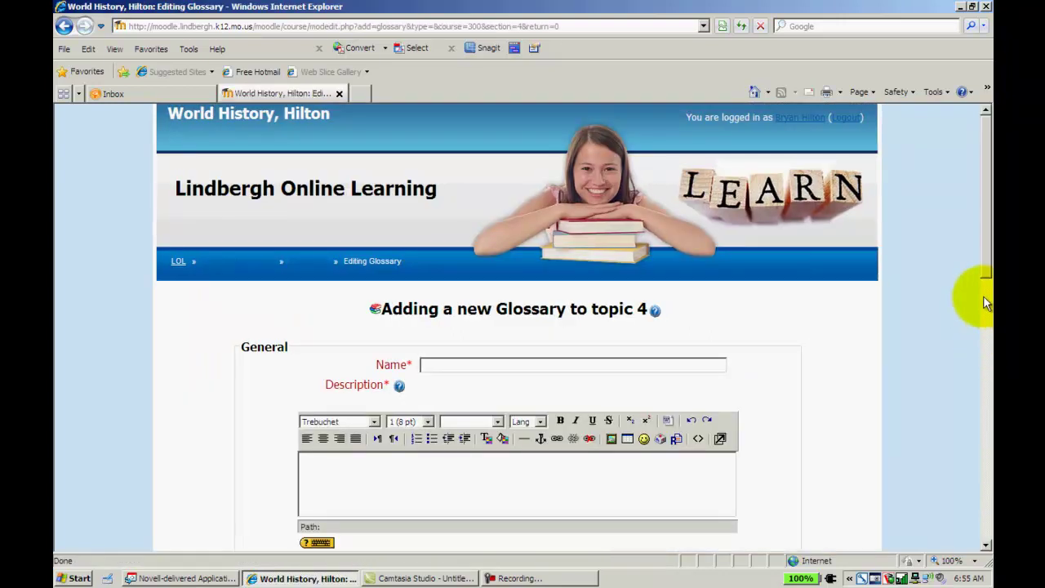
# Name the glossary 'world history' and copy that name.
pyautogui.scroll(-2, 985, 266)
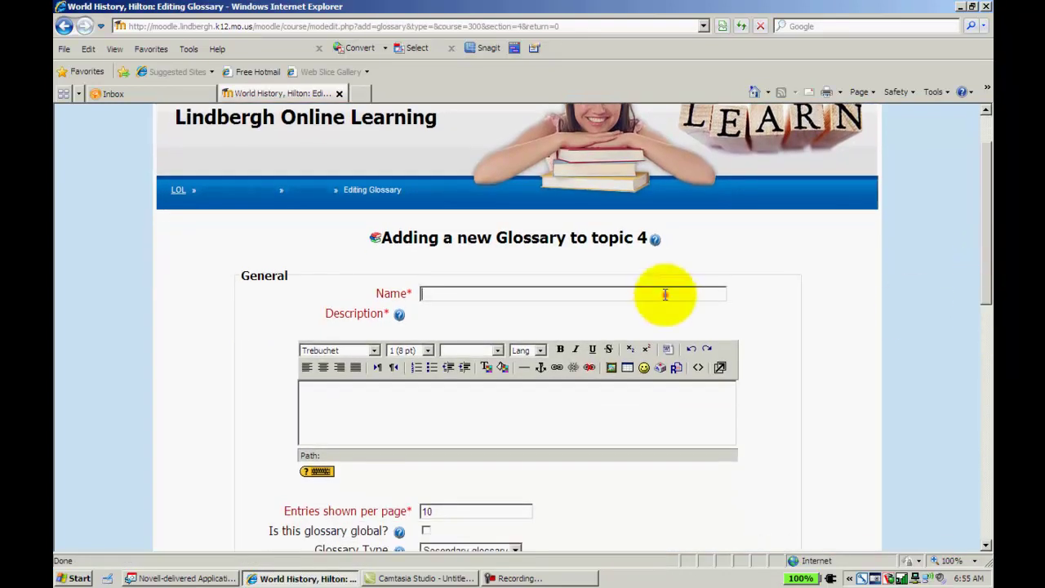
pyautogui.click(665, 295)
pyautogui.write('world history')
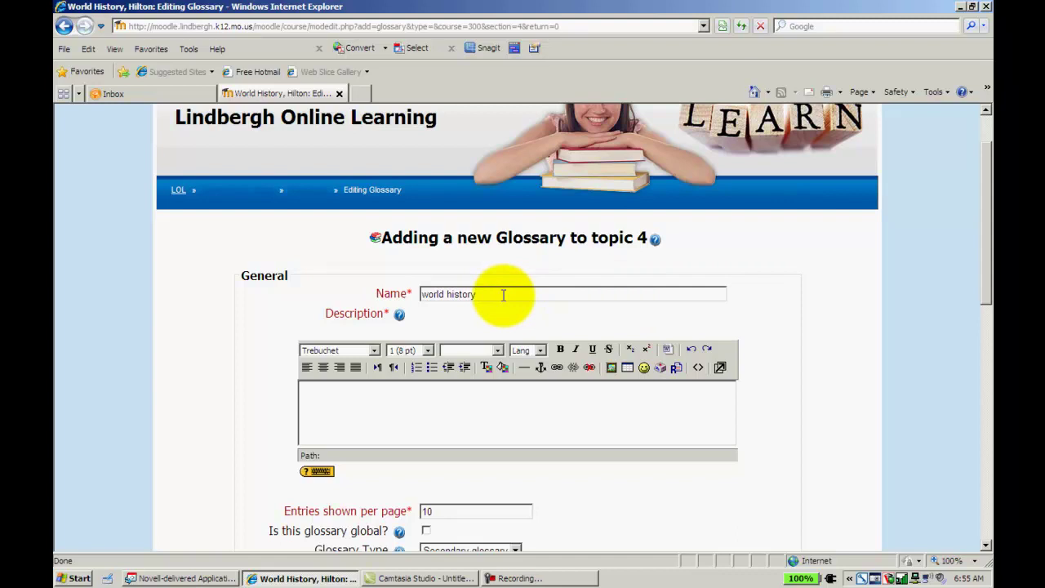
pyautogui.moveTo(503, 295); pyautogui.dragTo(431, 298)
pyautogui.rightClick(431, 298)
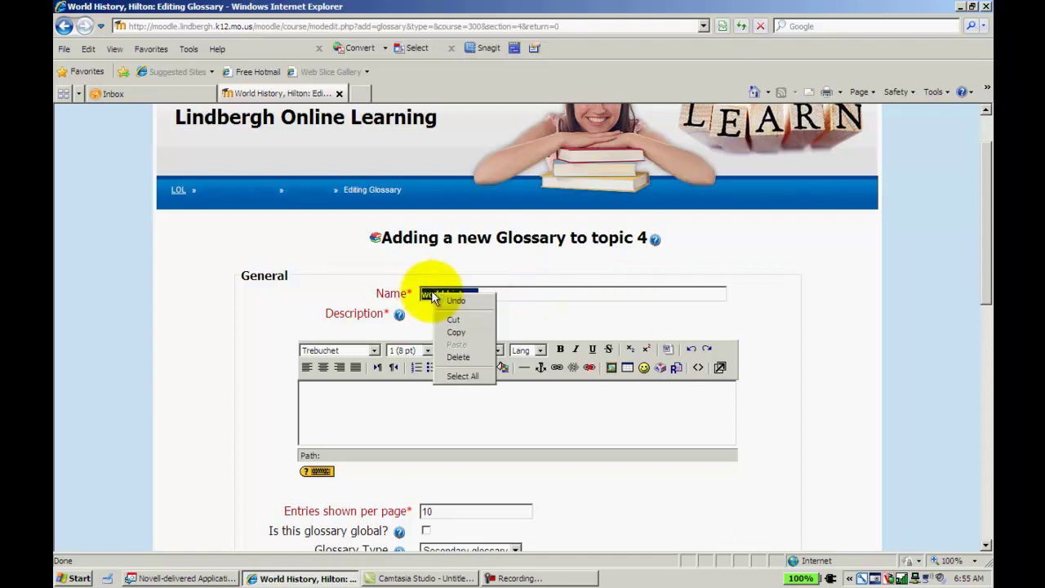
pyautogui.click(479, 335)
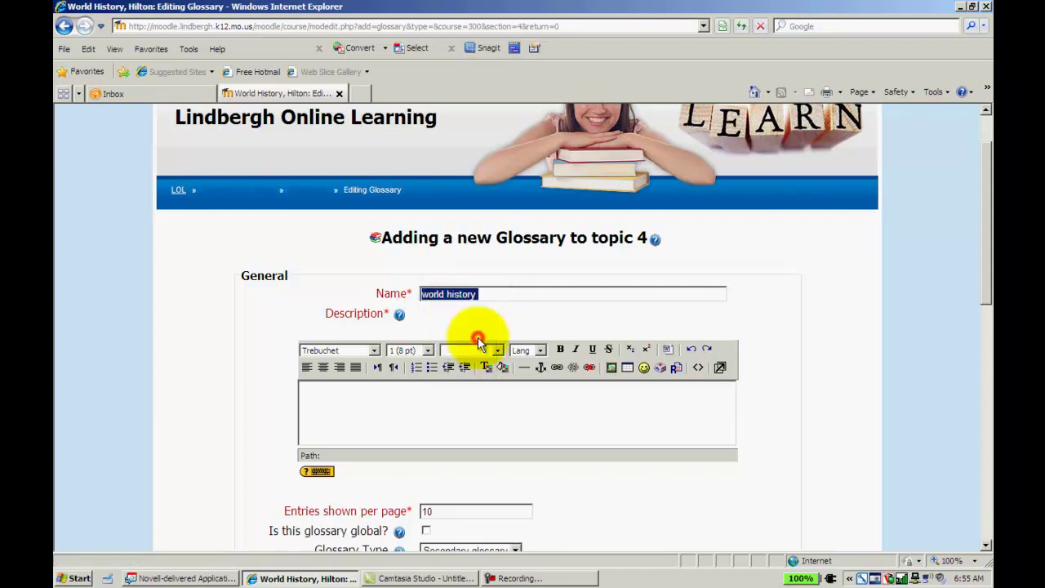
# Enter 'unit 2' as the glossary description.
pyautogui.click(415, 406)
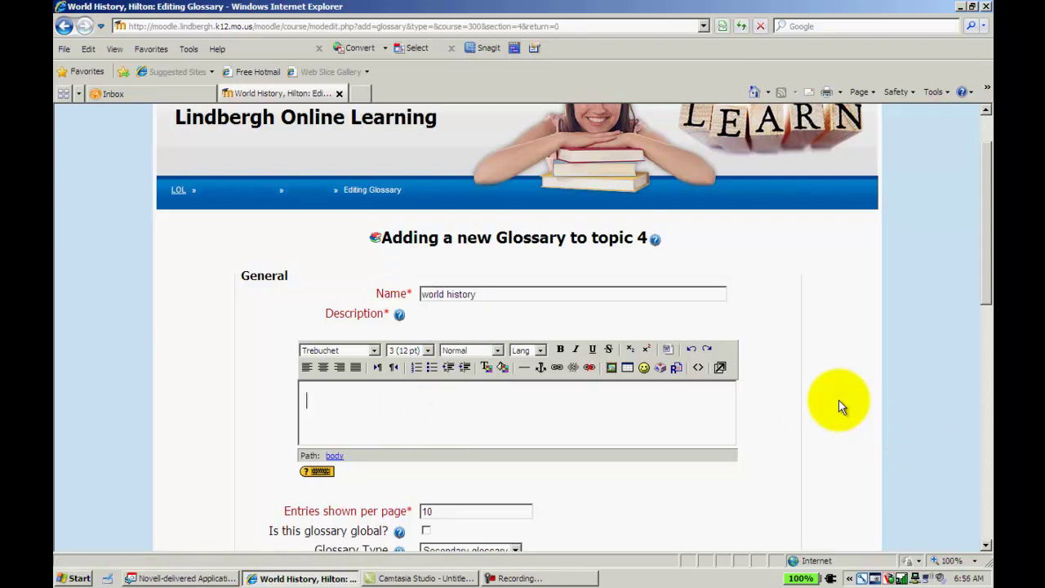
pyautogui.write('unit 2')
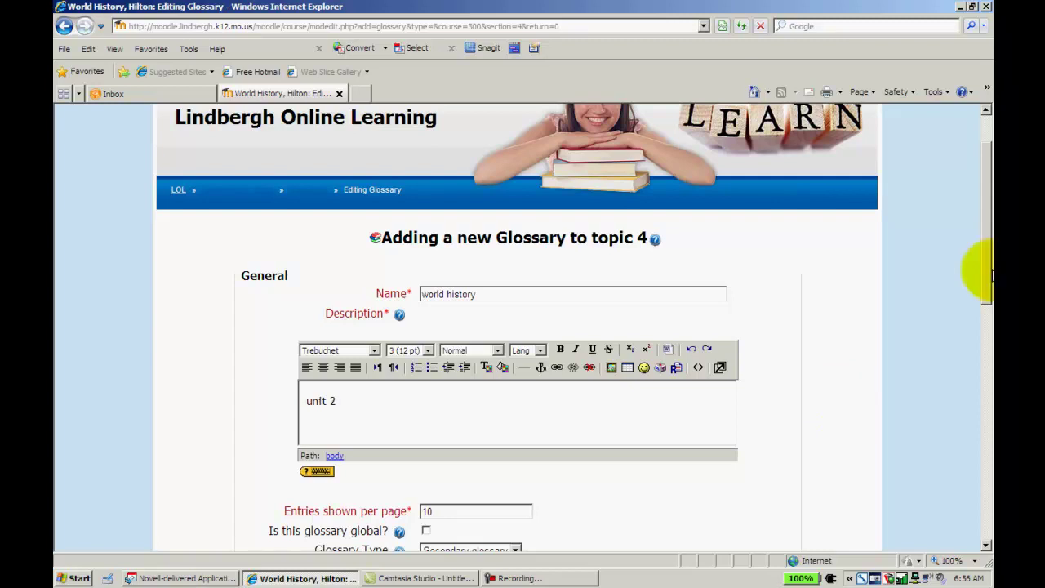
pyautogui.moveTo(984, 269); pyautogui.dragTo(986, 343)
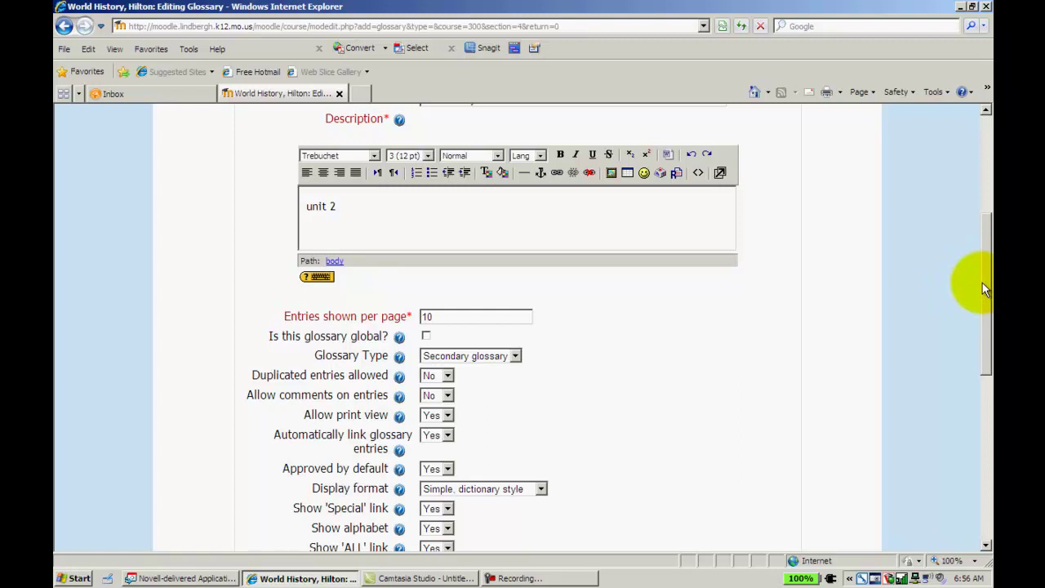
pyautogui.moveTo(982, 283); pyautogui.dragTo(983, 290)
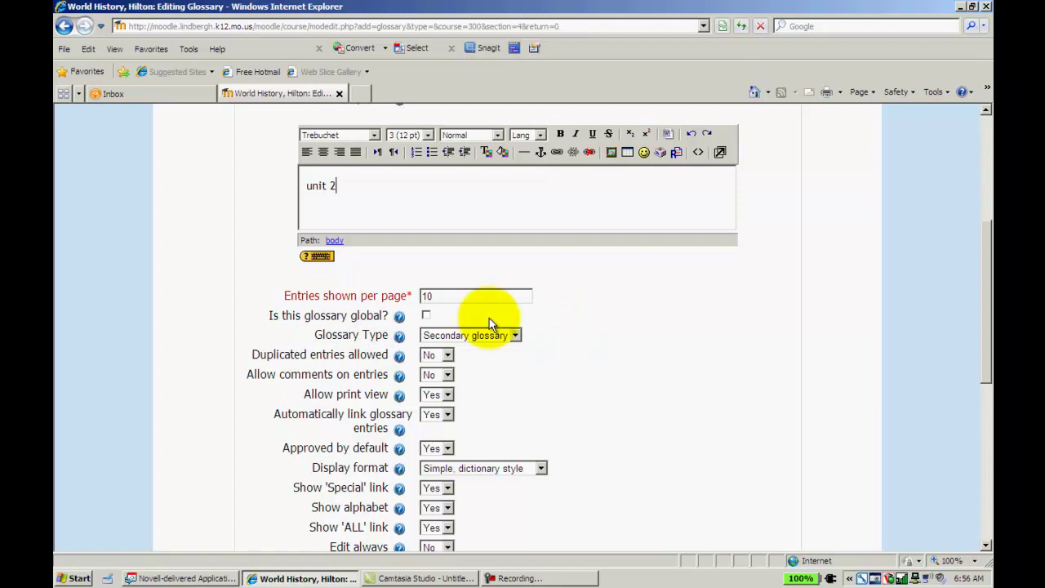
pyautogui.click(517, 336)
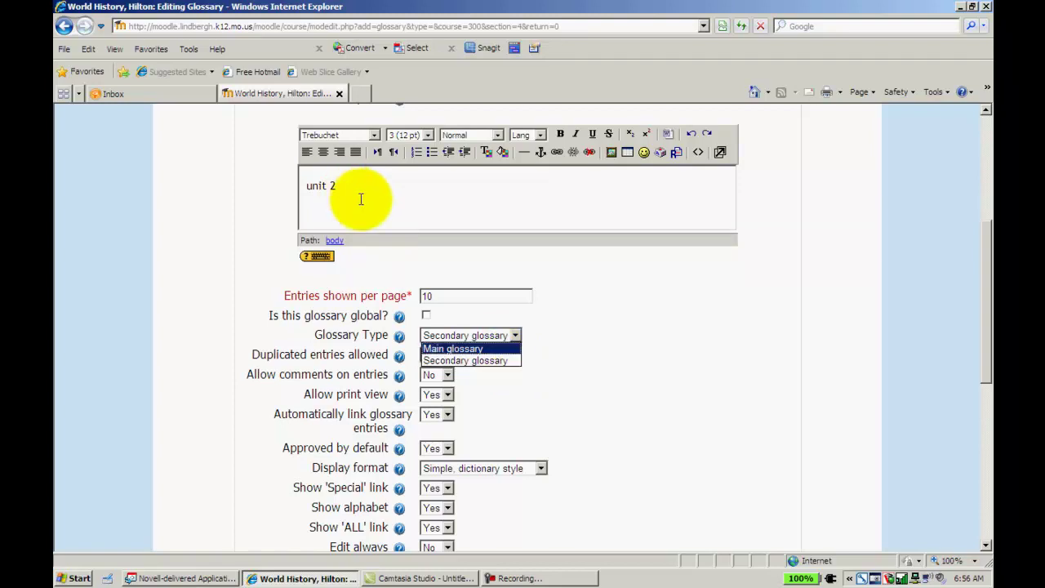
pyautogui.click(468, 362)
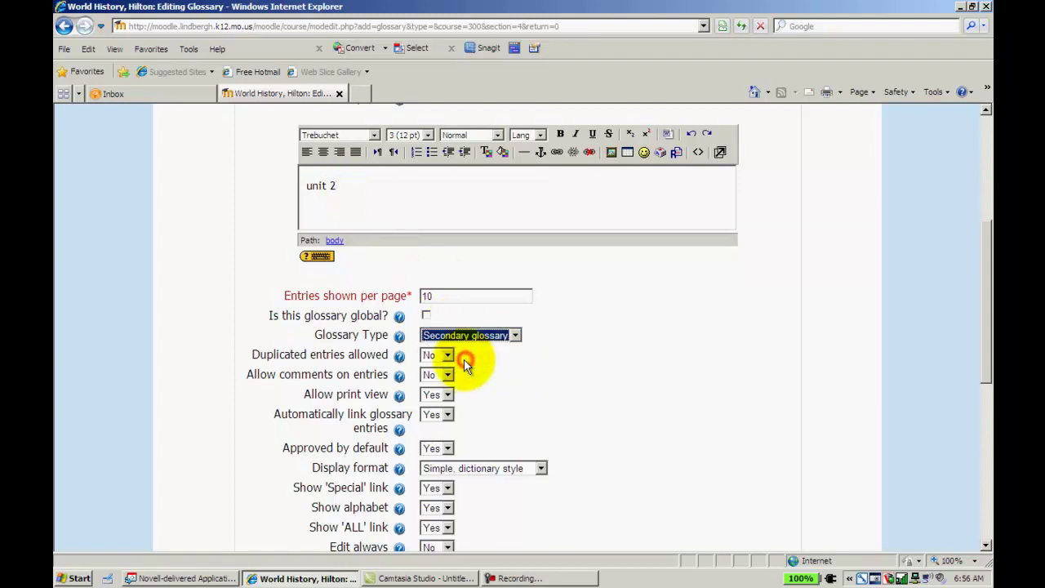
pyautogui.click(339, 187)
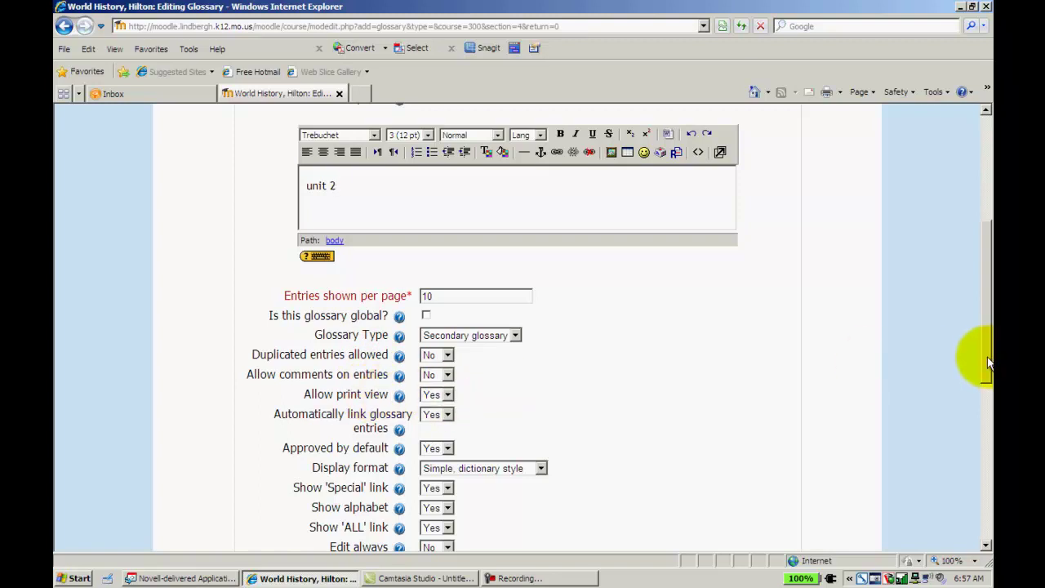
pyautogui.scroll(-3, 987, 366)
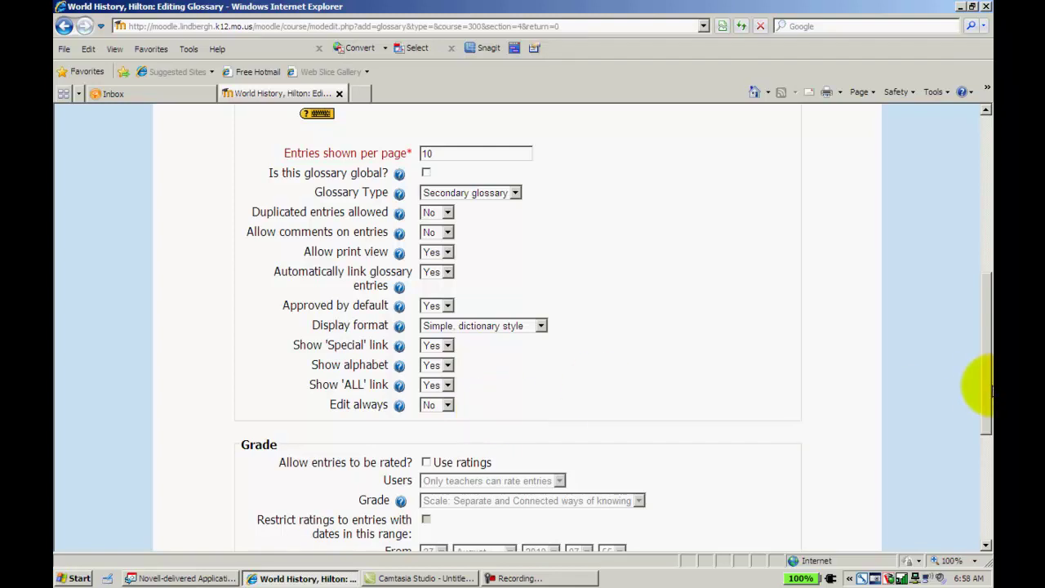
# Enable ratings by teachers only, graded out of 20, with Restrict ratings left unchecked.
pyautogui.moveTo(988, 390); pyautogui.dragTo(987, 478)
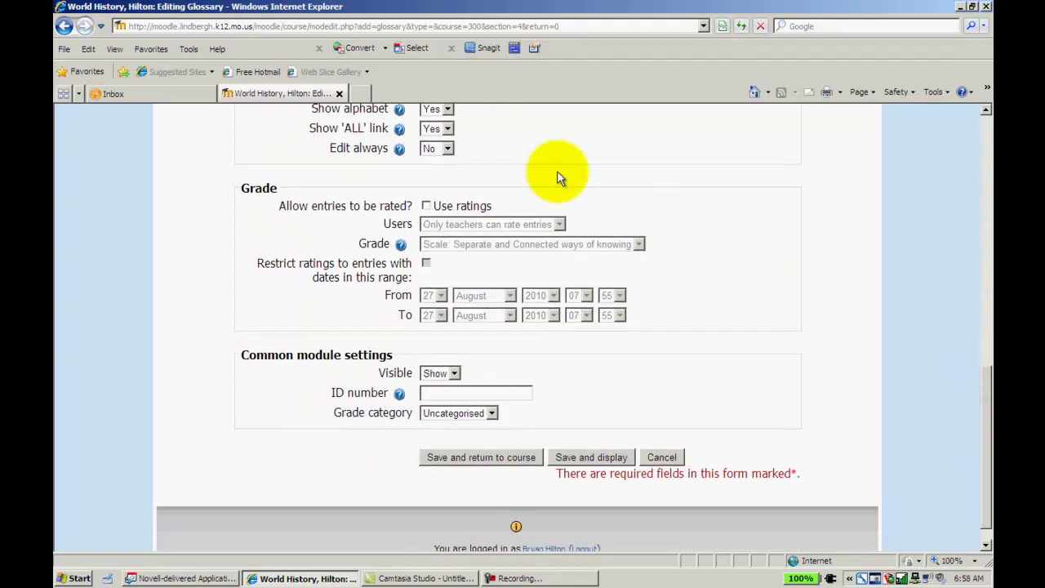
pyautogui.click(427, 207)
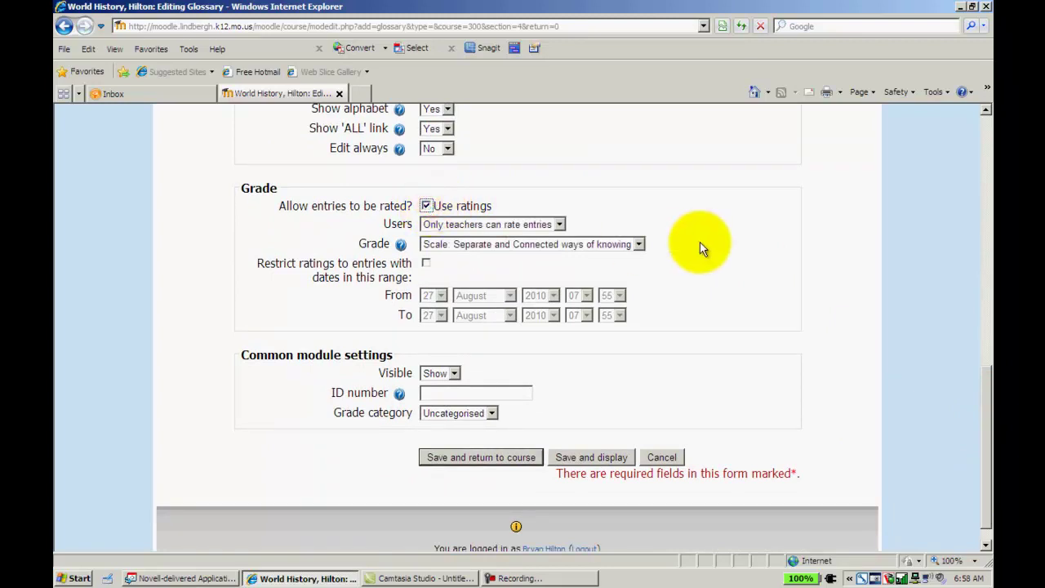
pyautogui.click(560, 225)
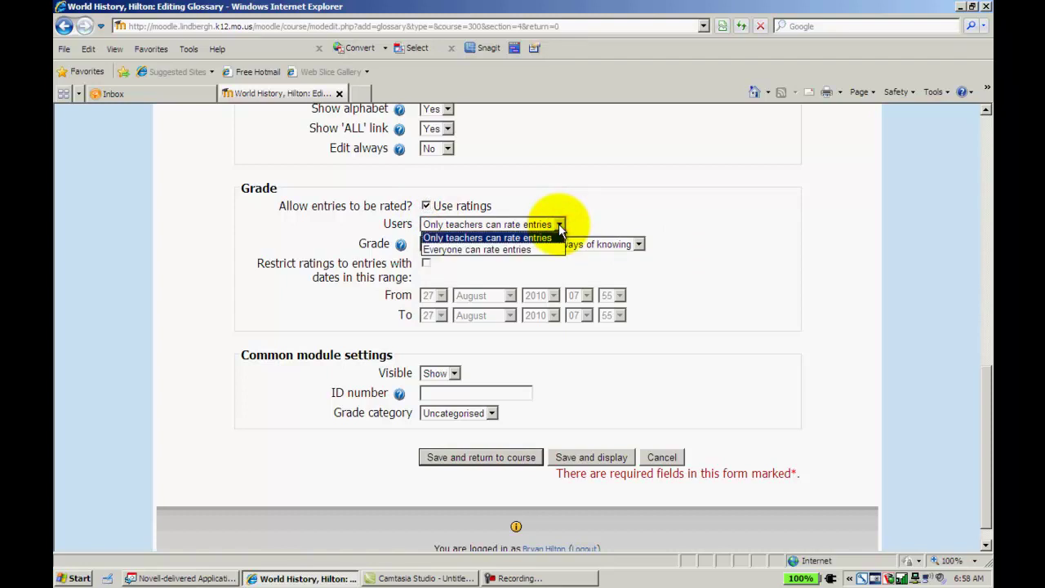
pyautogui.click(560, 233)
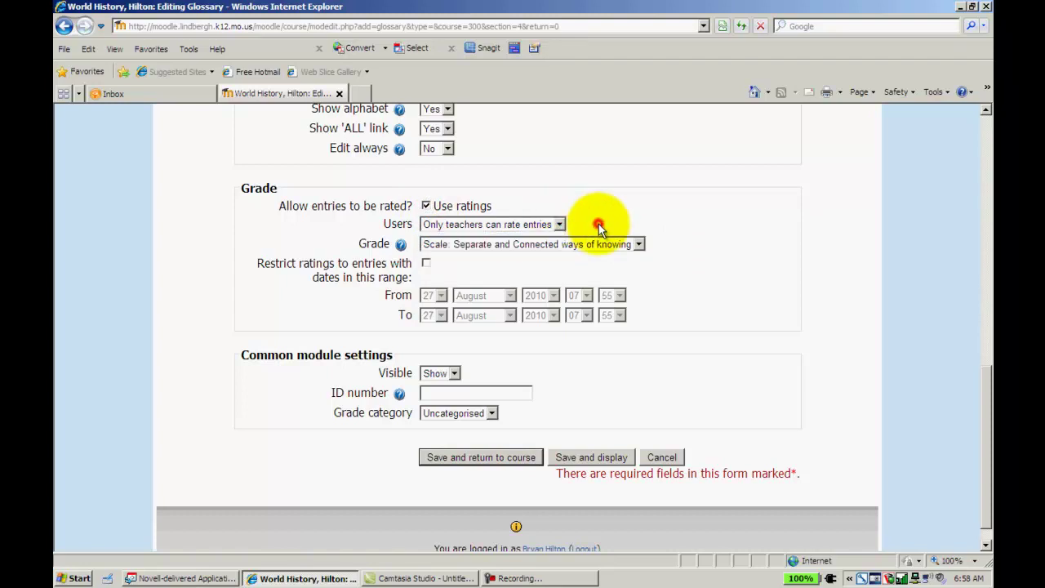
pyautogui.click(640, 245)
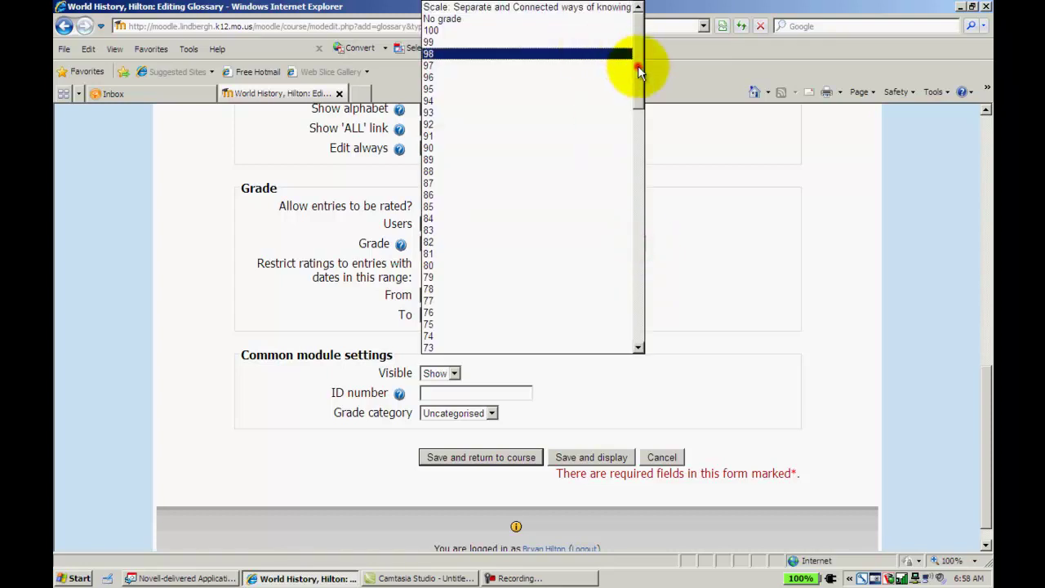
pyautogui.moveTo(638, 65); pyautogui.dragTo(649, 294)
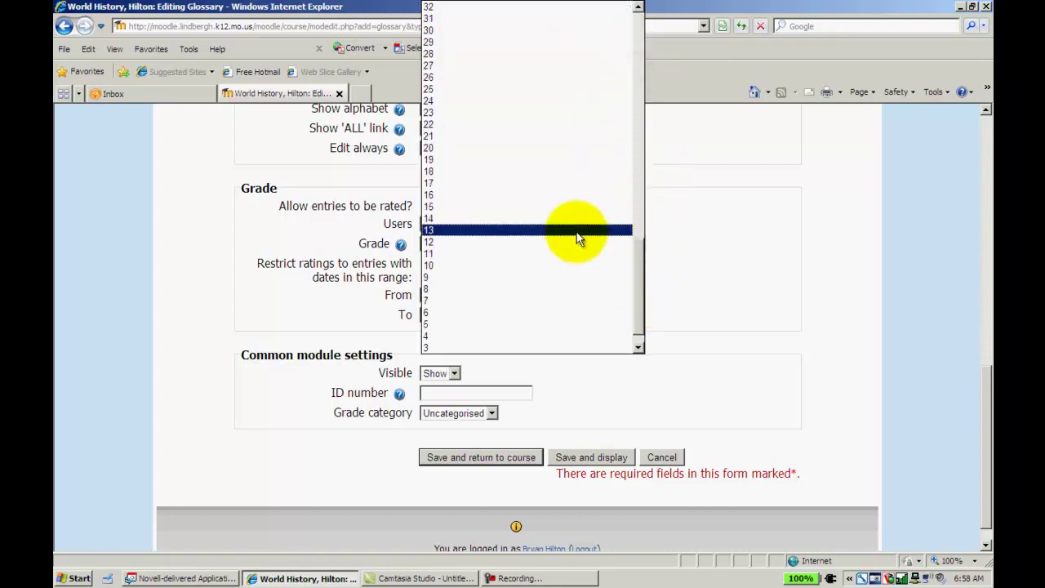
pyautogui.click(554, 152)
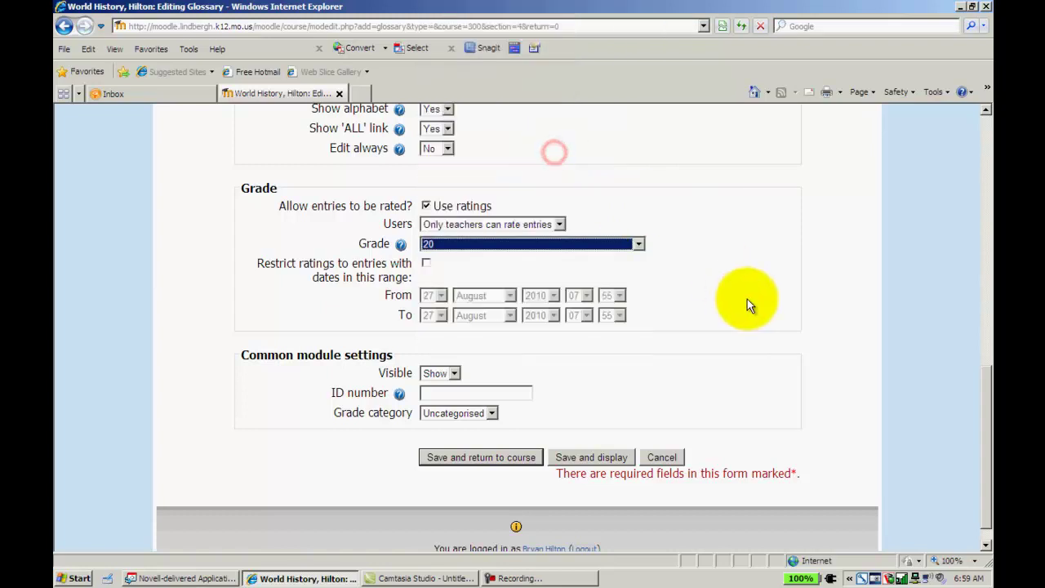
pyautogui.click(745, 298)
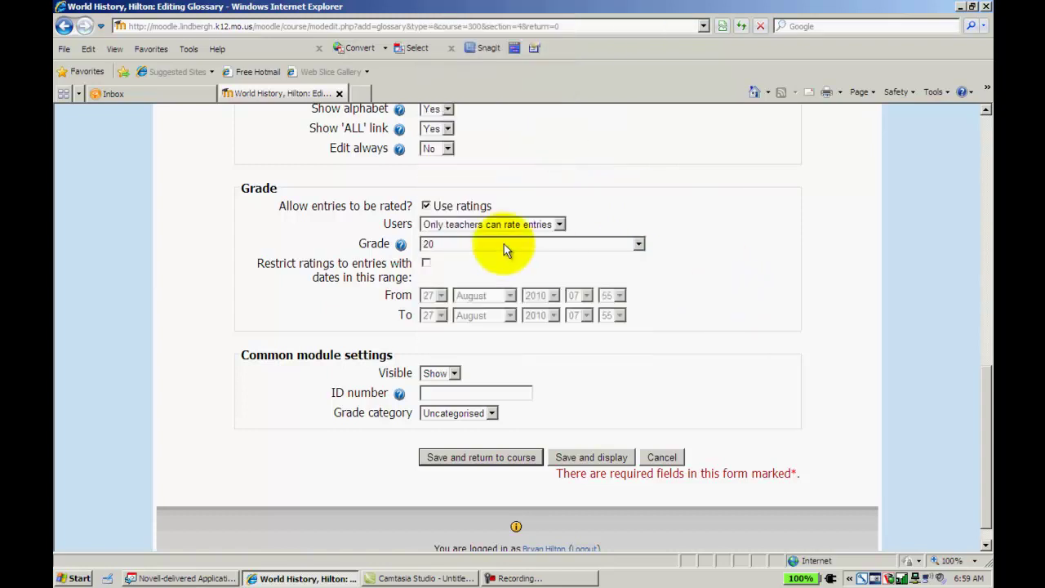
pyautogui.click(425, 263)
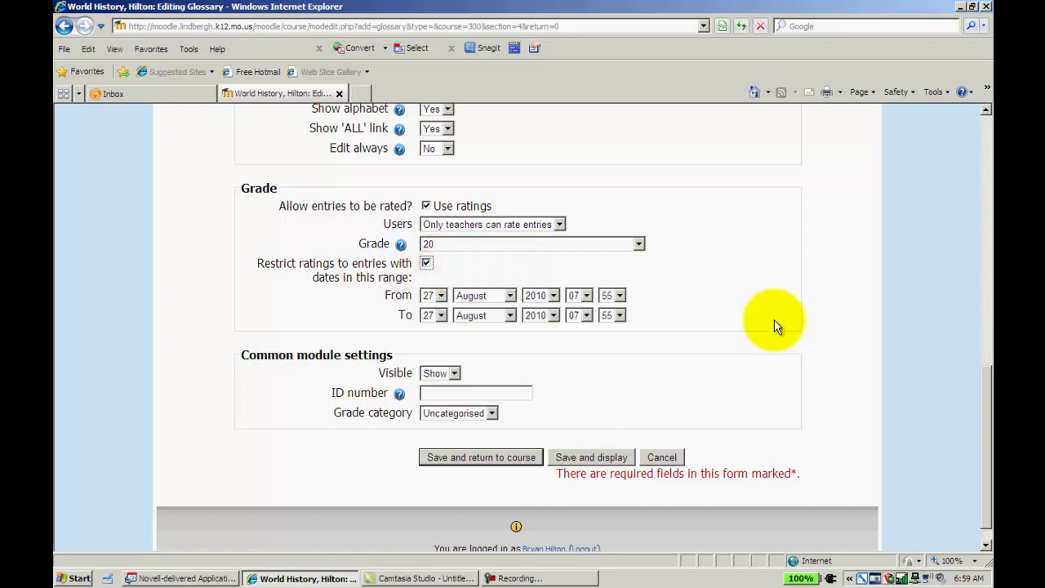
pyautogui.click(426, 263)
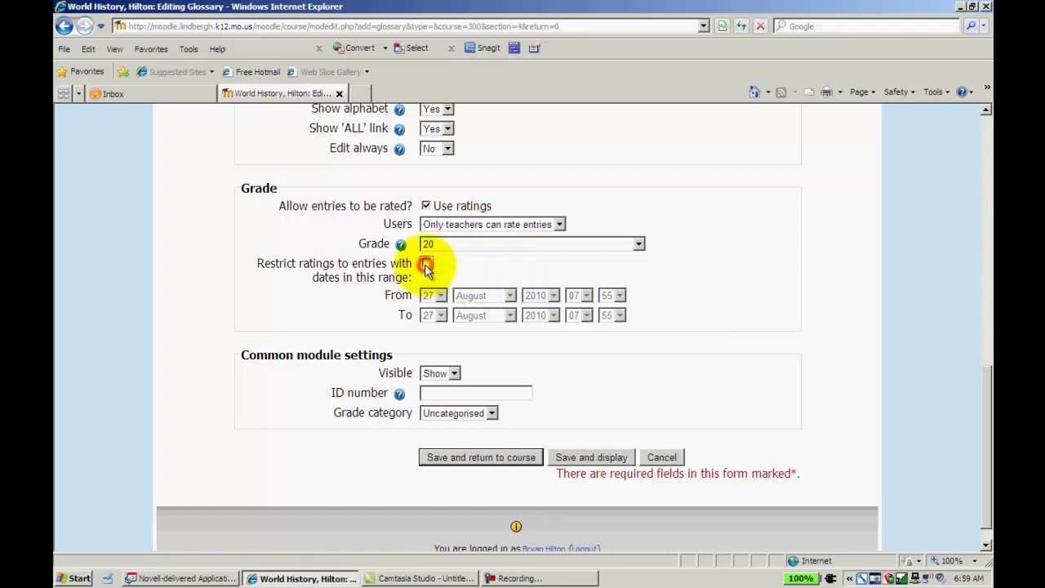
# Save the glossary and open the new world history glossary from the course.
pyautogui.click(472, 459)
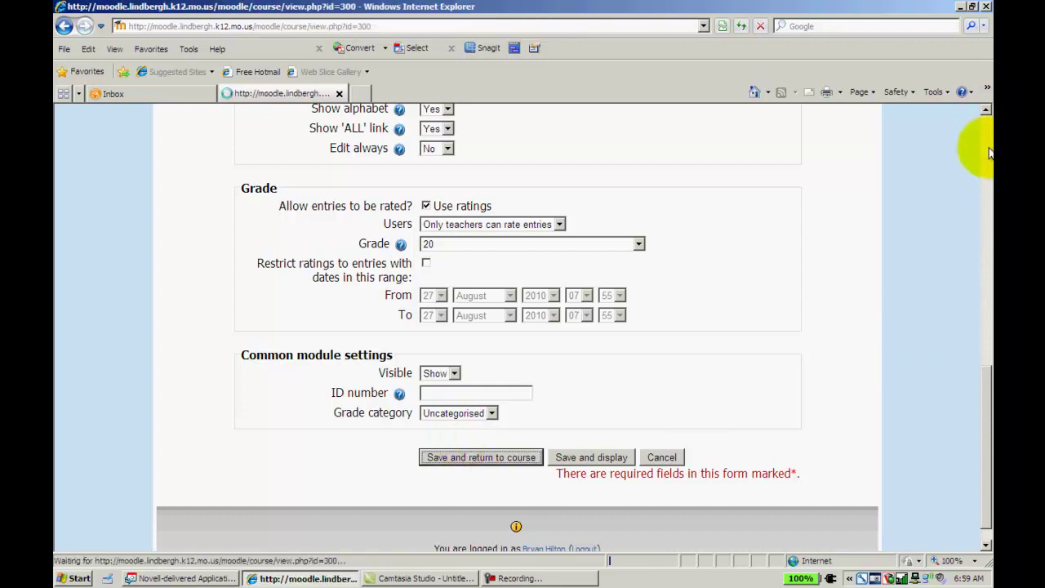
pyautogui.scroll(-5, 976, 152)
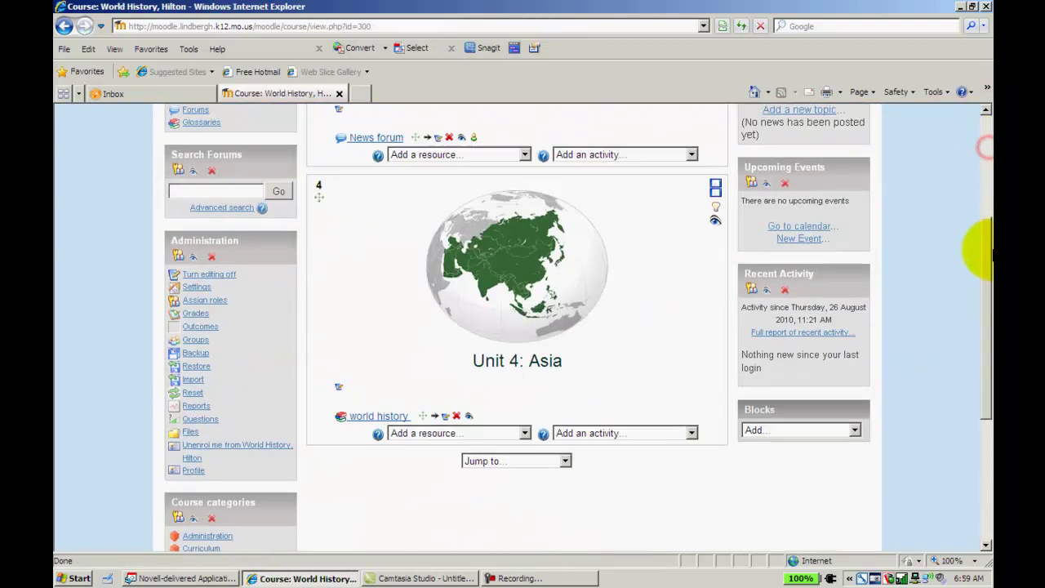
pyautogui.click(369, 420)
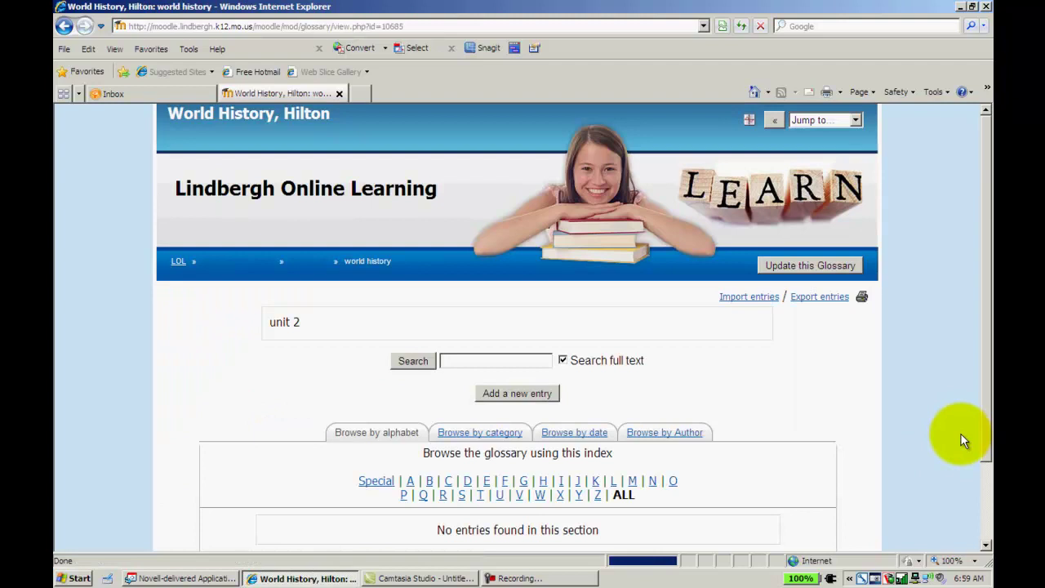
pyautogui.moveTo(984, 318); pyautogui.dragTo(990, 382)
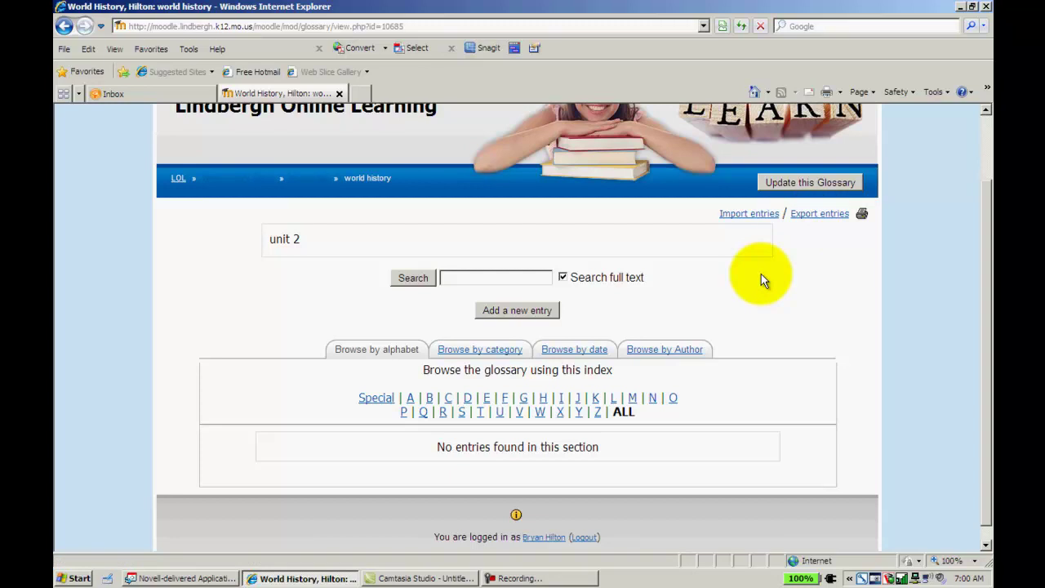
# Switch to Browse by category and check the All Categories list, which is empty.
pyautogui.click(495, 351)
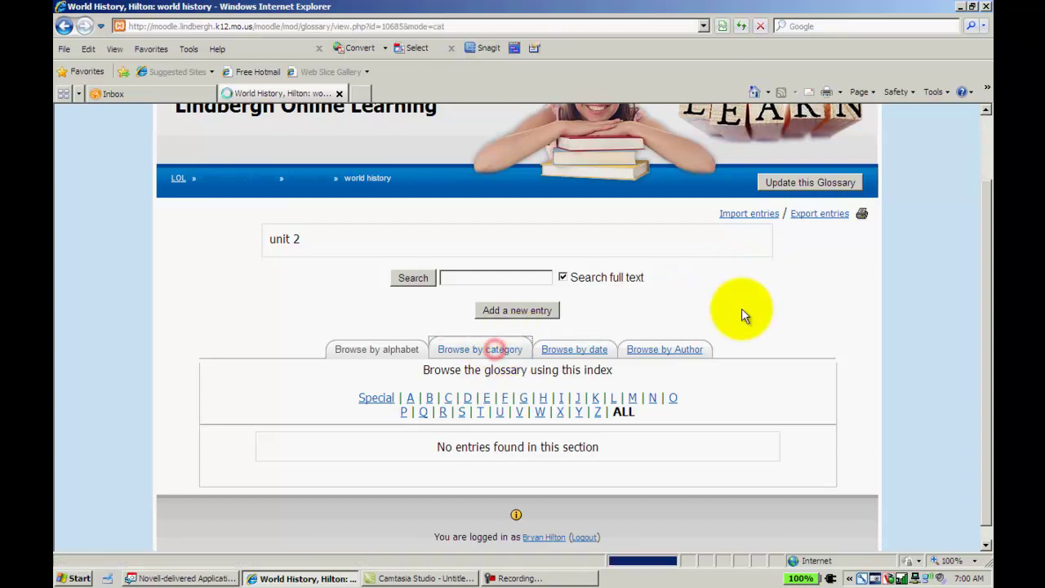
pyautogui.moveTo(985, 260); pyautogui.dragTo(988, 318)
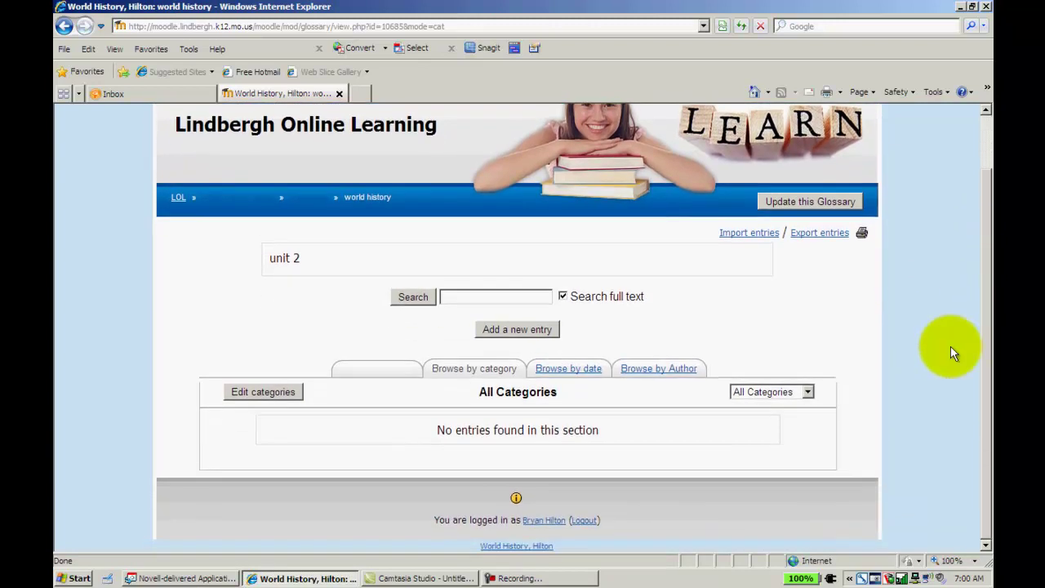
pyautogui.click(808, 392)
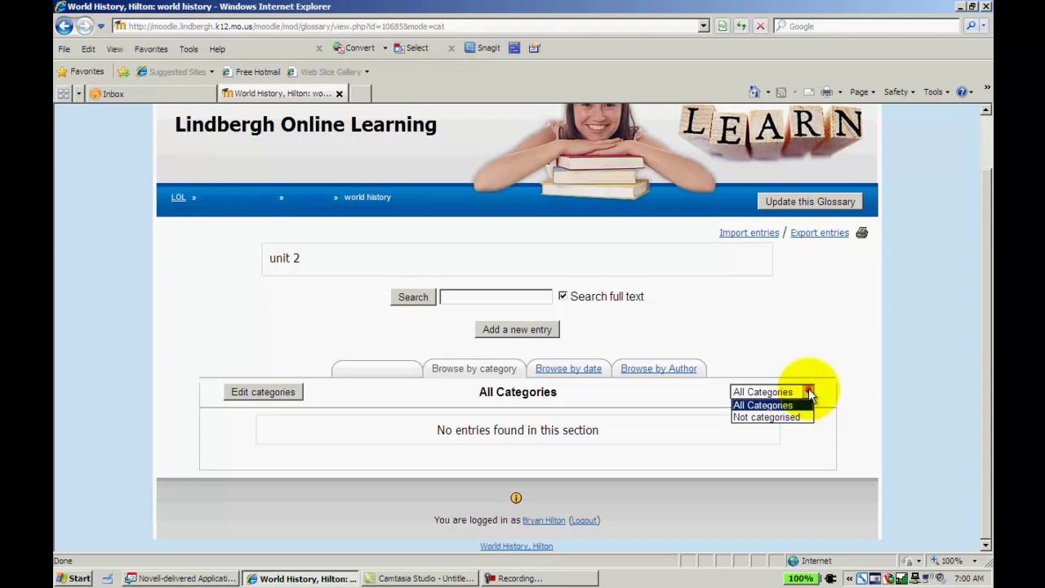
pyautogui.click(808, 392)
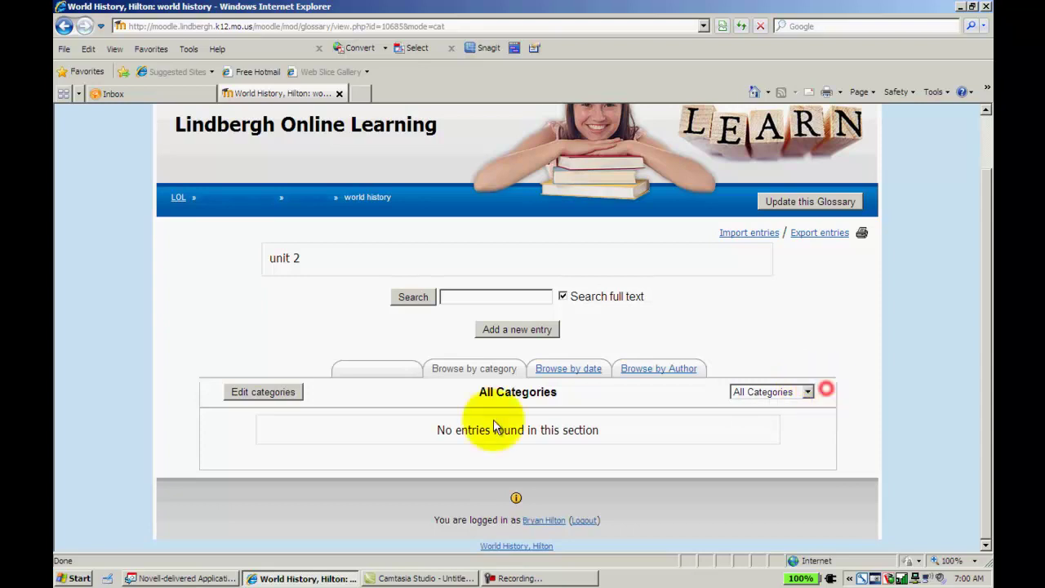
# Add a 'government' category with Automatically link set to No, save, and go back.
pyautogui.click(282, 392)
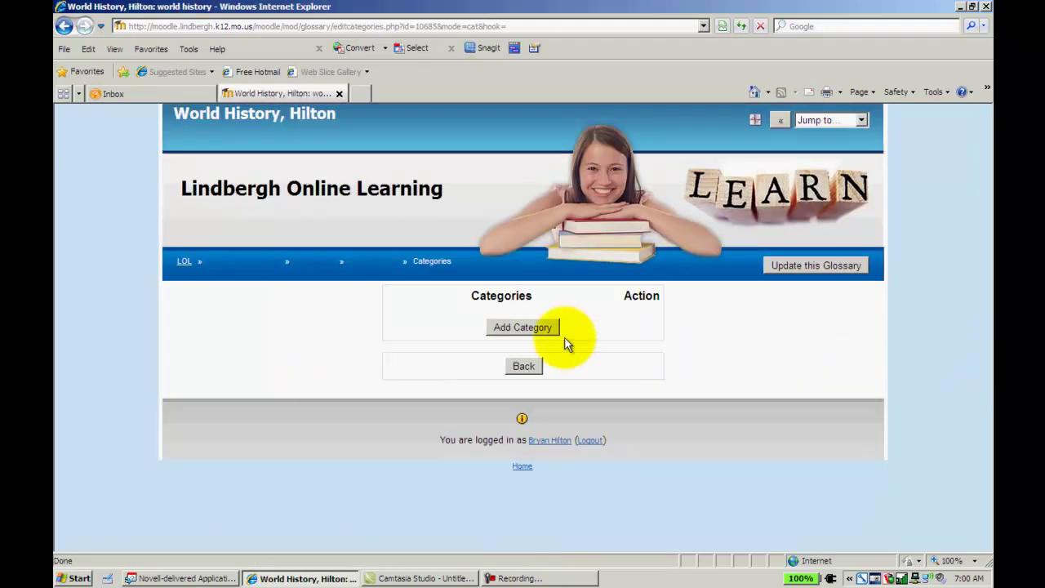
pyautogui.click(521, 330)
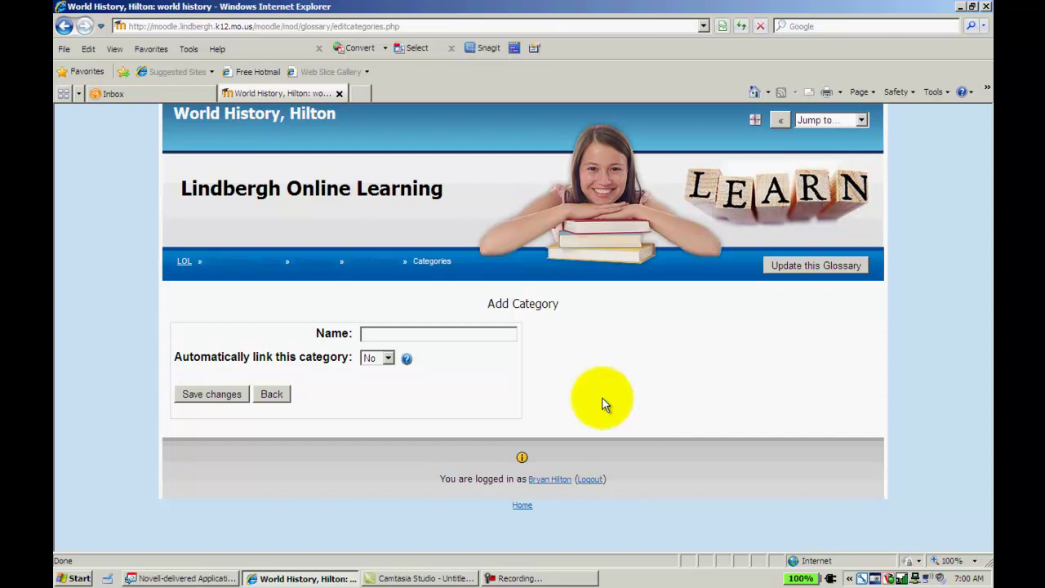
pyautogui.click(481, 332)
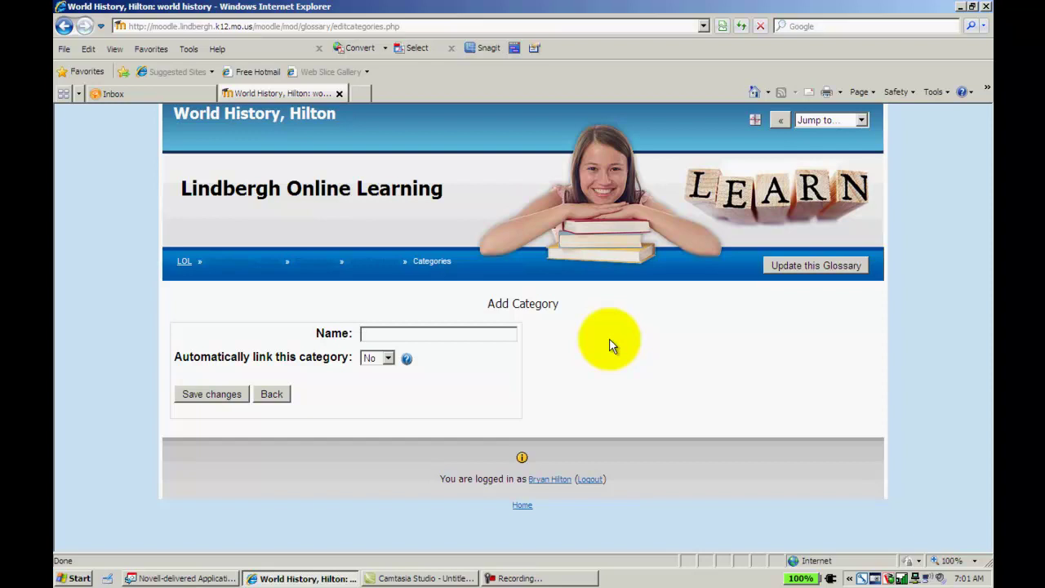
pyautogui.write('government')
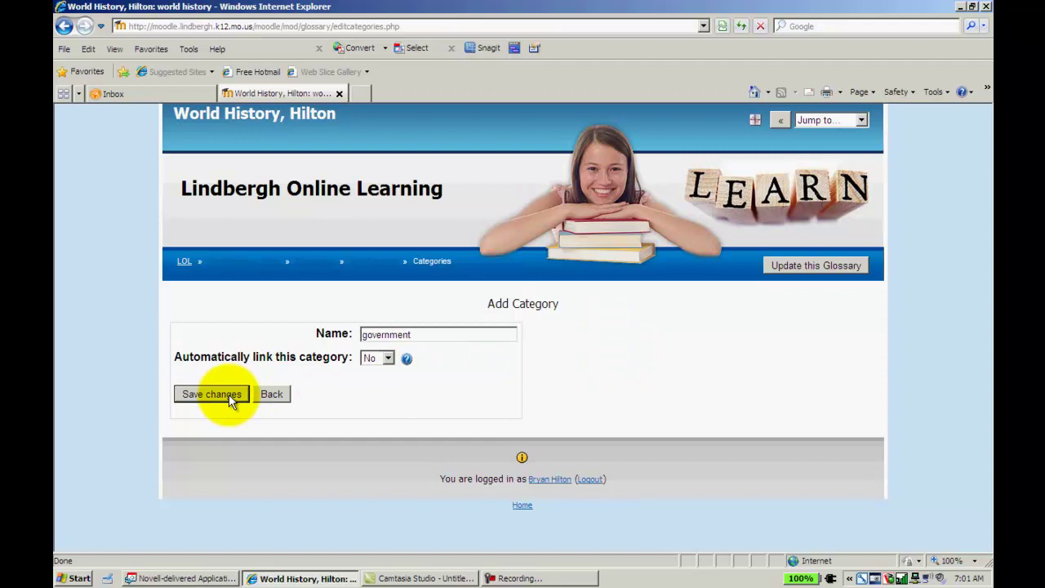
pyautogui.click(387, 358)
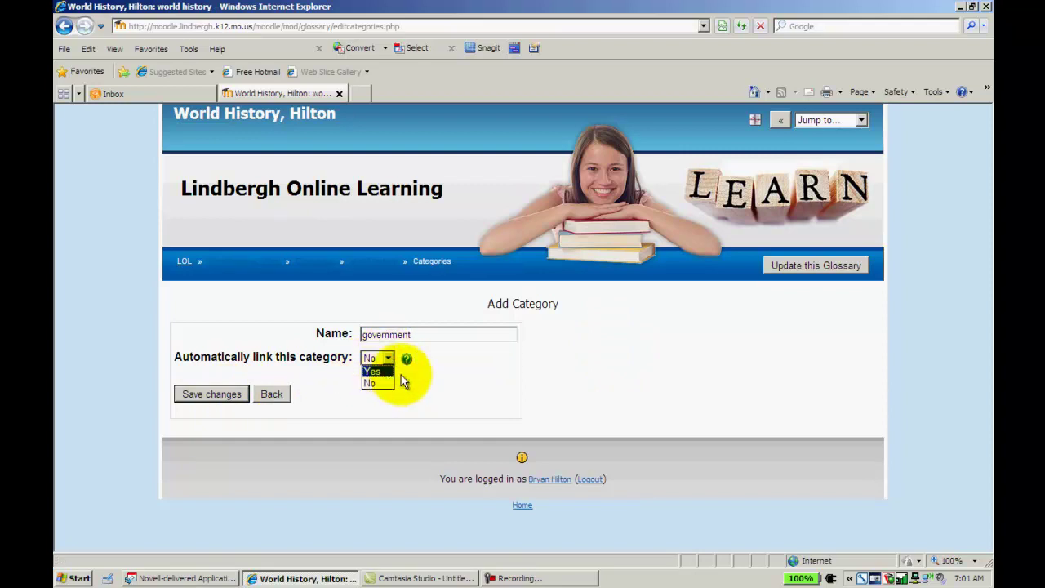
pyautogui.click(423, 375)
pyautogui.click(214, 394)
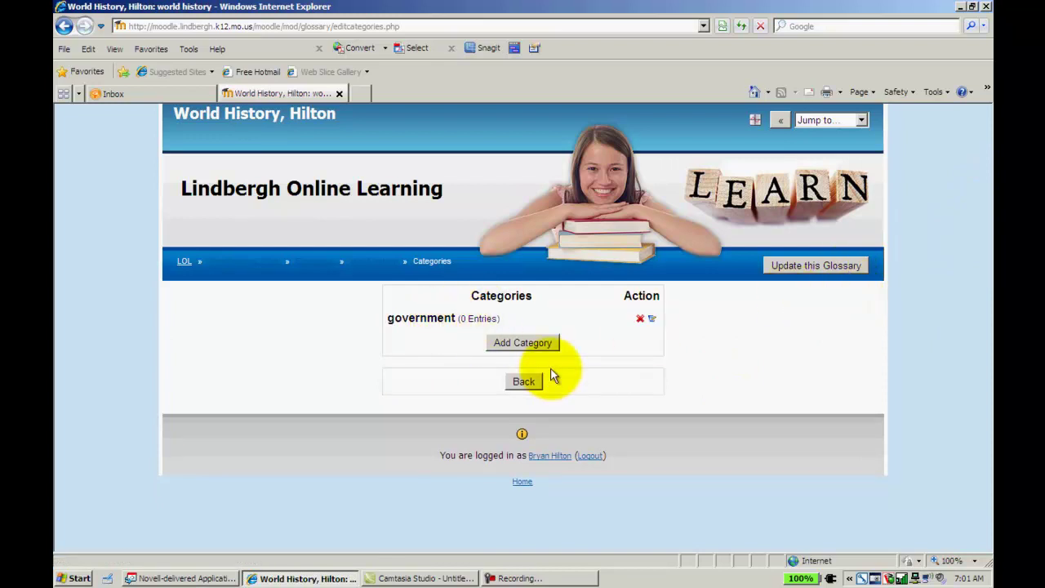
pyautogui.click(526, 382)
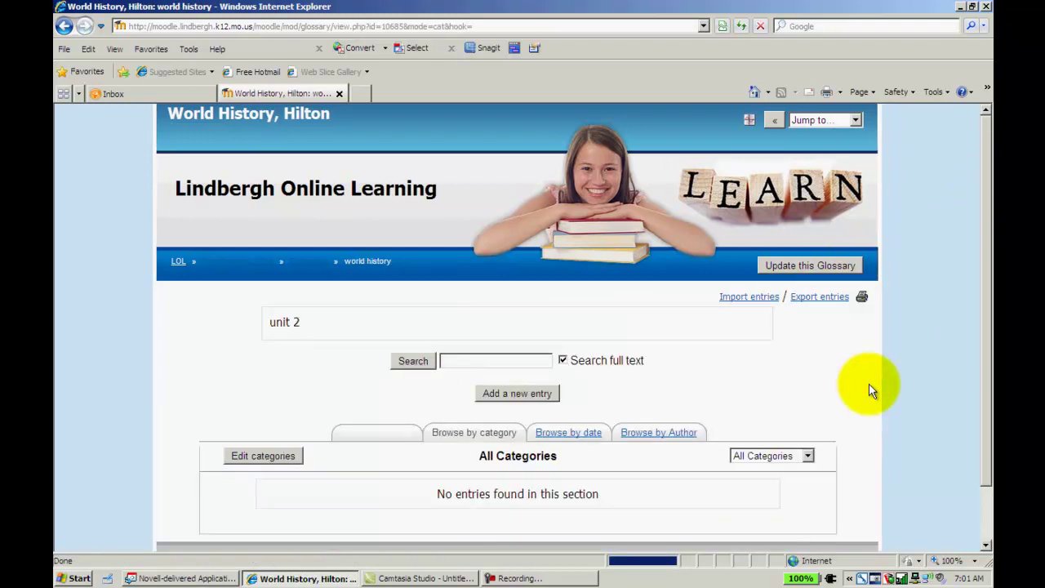
# Start a new entry with concept 'sample' and definition 'this is a sample def.'.
pyautogui.moveTo(985, 330); pyautogui.dragTo(982, 362)
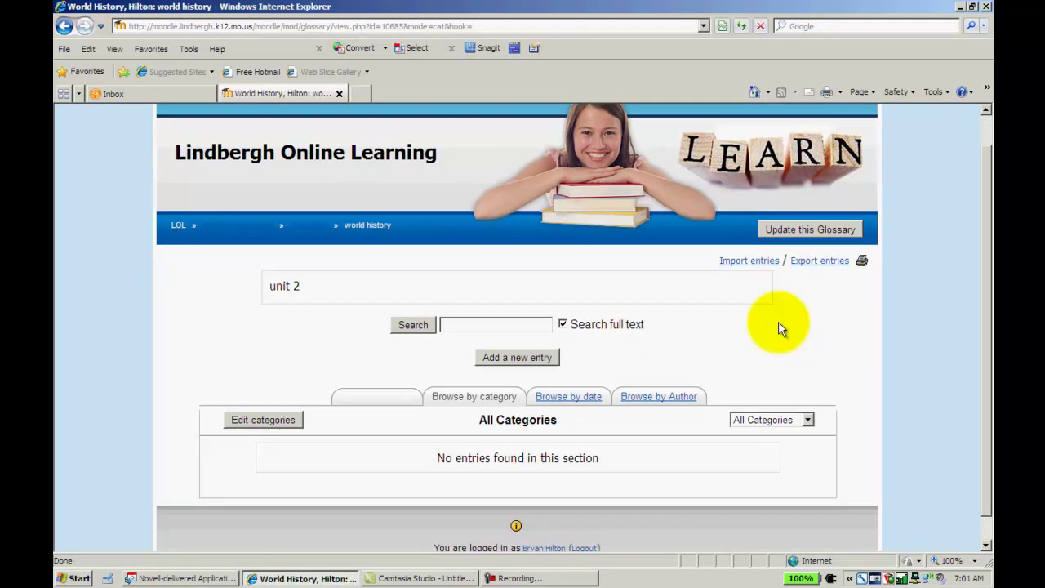
pyautogui.click(530, 361)
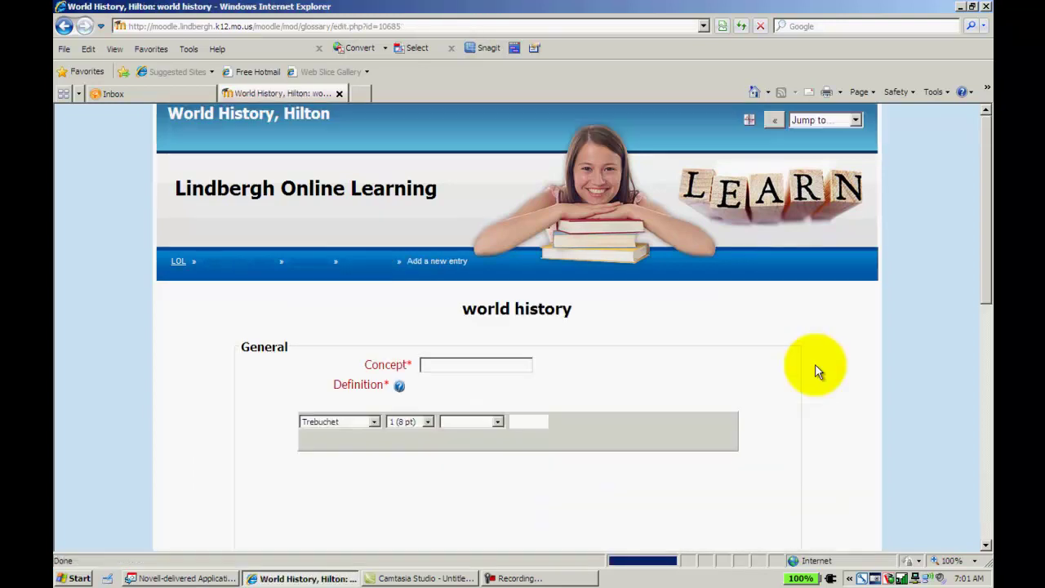
pyautogui.click(518, 364)
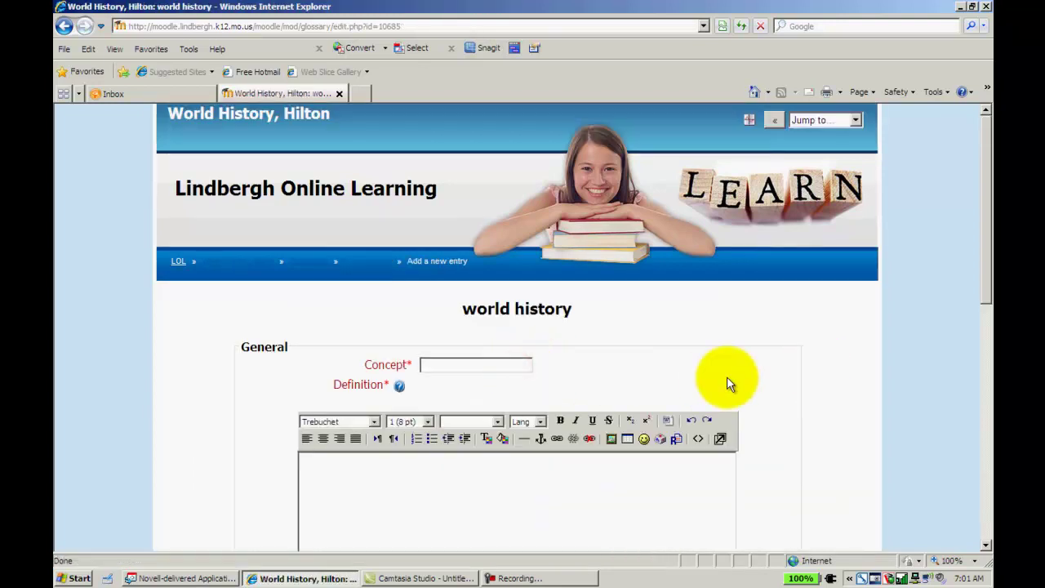
pyautogui.moveTo(985, 280); pyautogui.dragTo(984, 363)
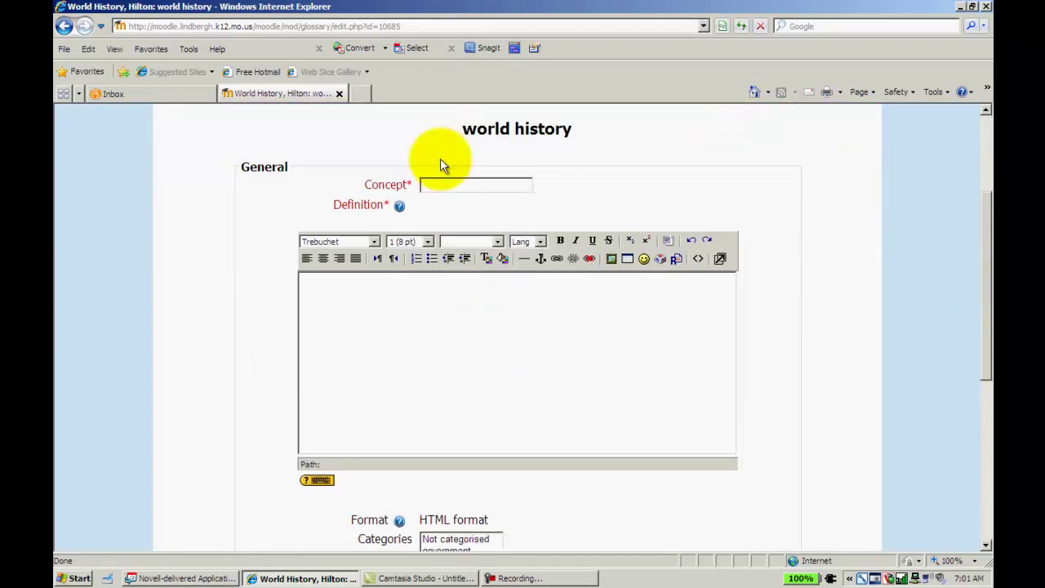
pyautogui.click(435, 181)
pyautogui.write('sa')
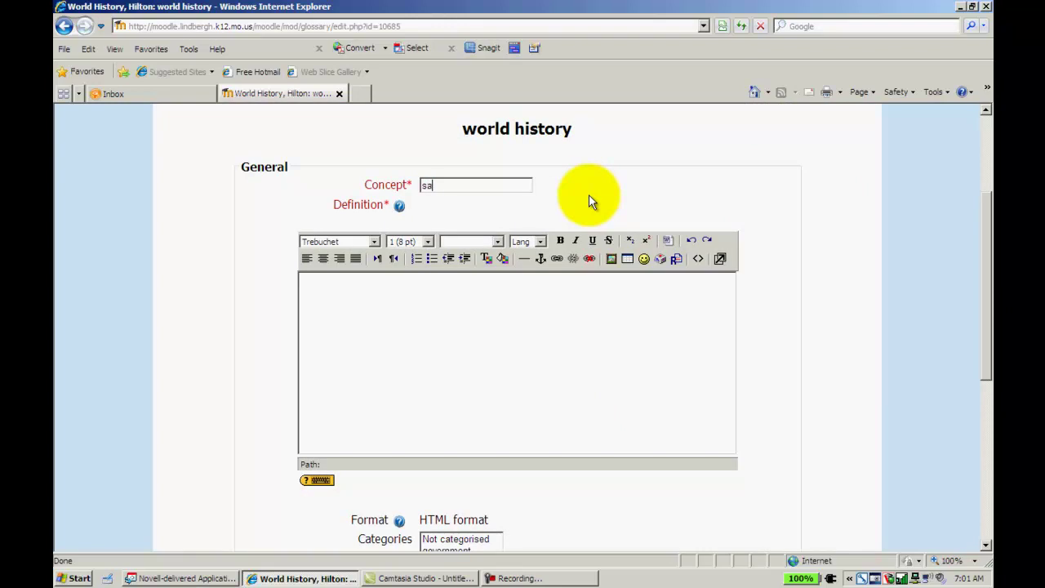
pyautogui.write('mple')
pyautogui.click(473, 311)
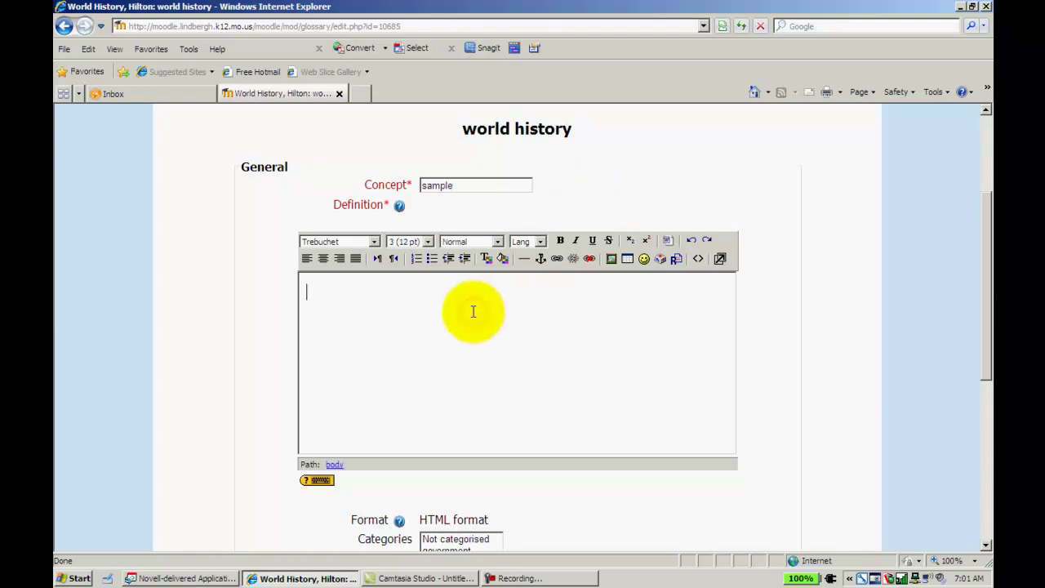
pyautogui.write('this is a sample def.')
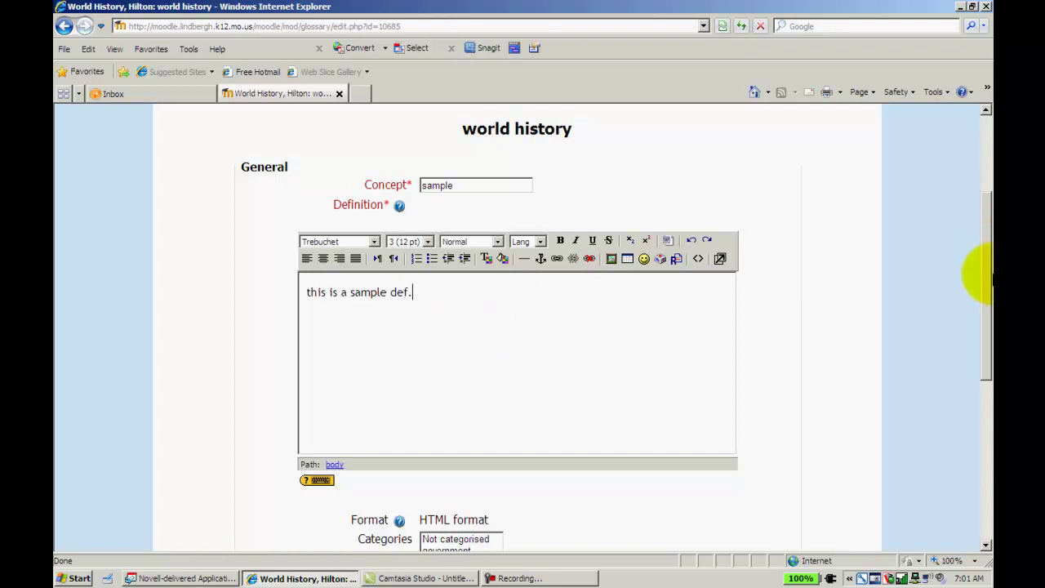
# File the entry under the government category.
pyautogui.moveTo(984, 275); pyautogui.dragTo(987, 372)
pyautogui.click(438, 330)
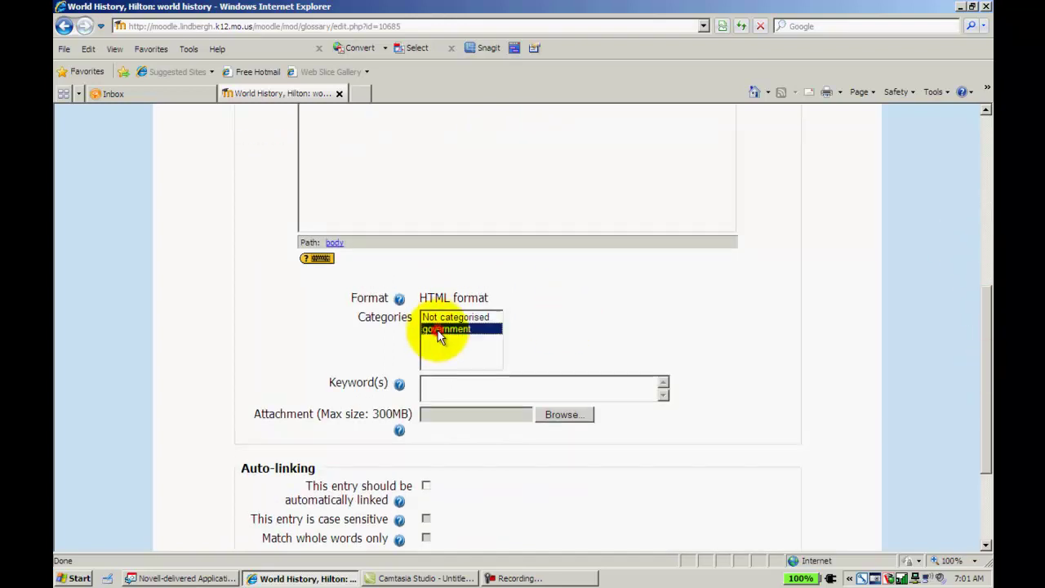
pyautogui.click(607, 386)
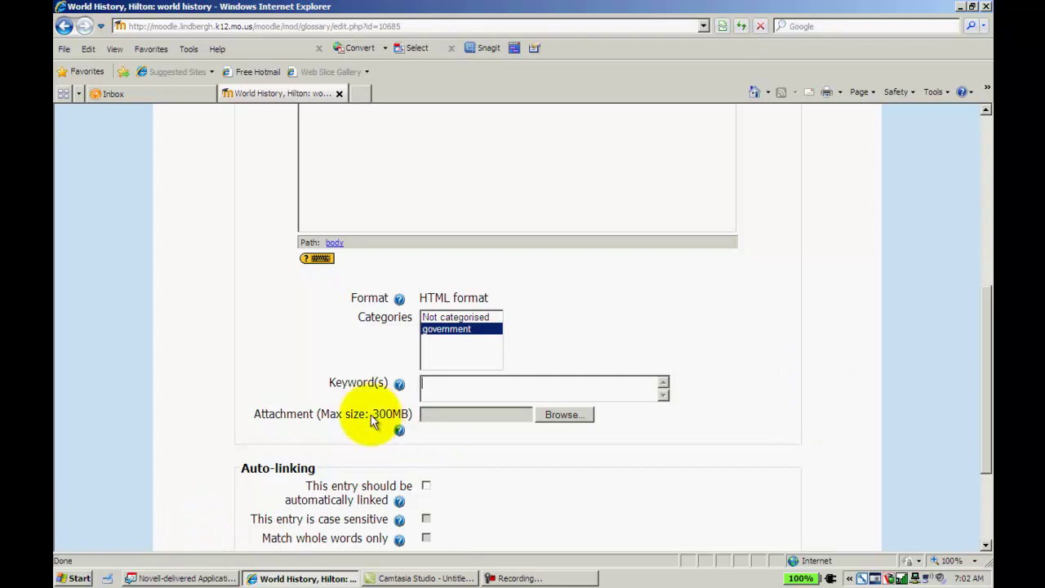
# Close the attachment file chooser without uploading anything.
pyautogui.moveTo(409, 418); pyautogui.dragTo(349, 420)
pyautogui.click(470, 416)
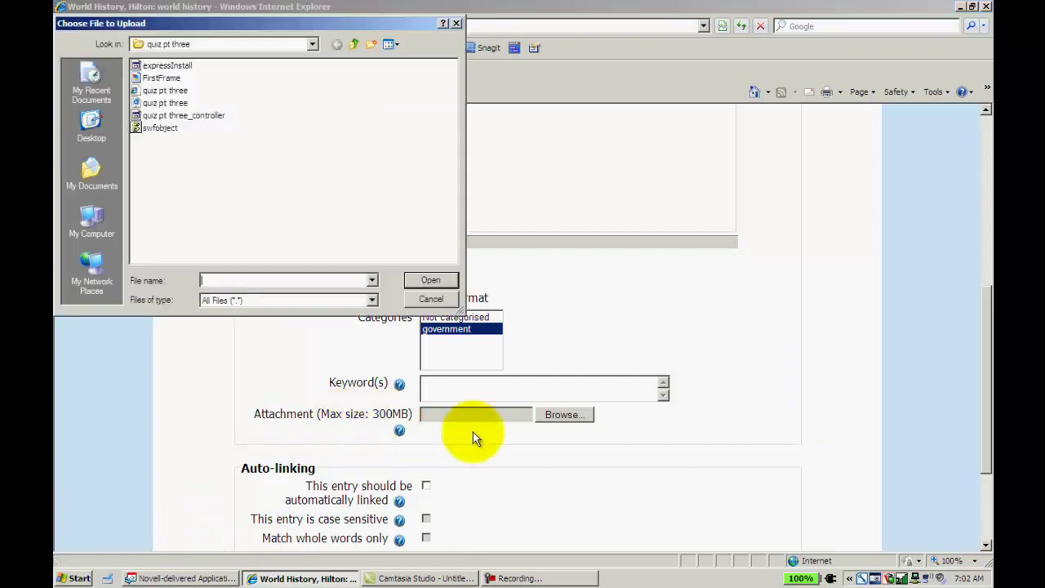
pyautogui.click(456, 23)
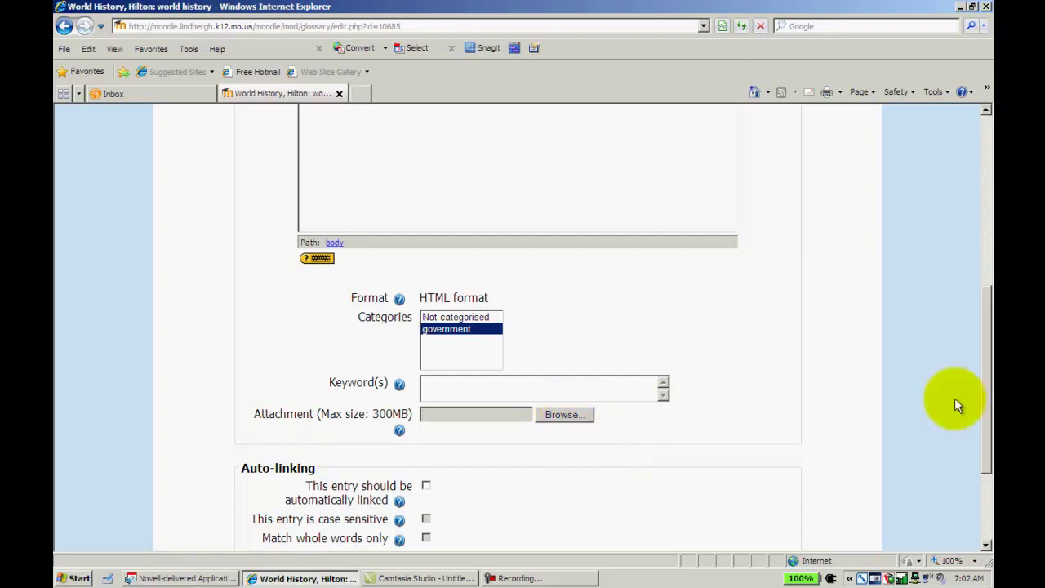
# Put the caret at the end of the 'this is a sample def.' definition.
pyautogui.moveTo(986, 404); pyautogui.dragTo(990, 327)
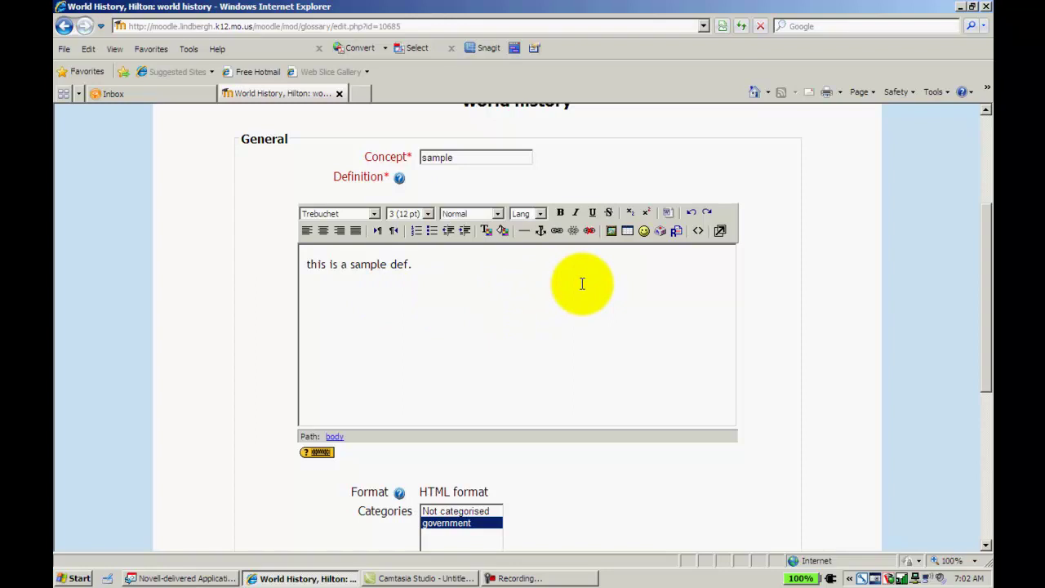
pyautogui.click(770, 318)
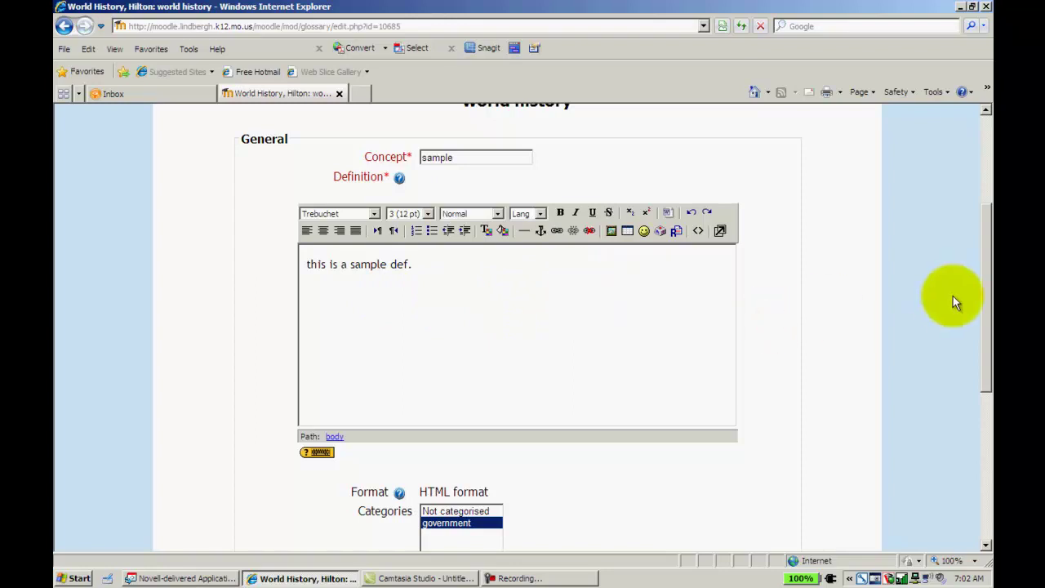
pyautogui.moveTo(982, 299); pyautogui.dragTo(985, 338)
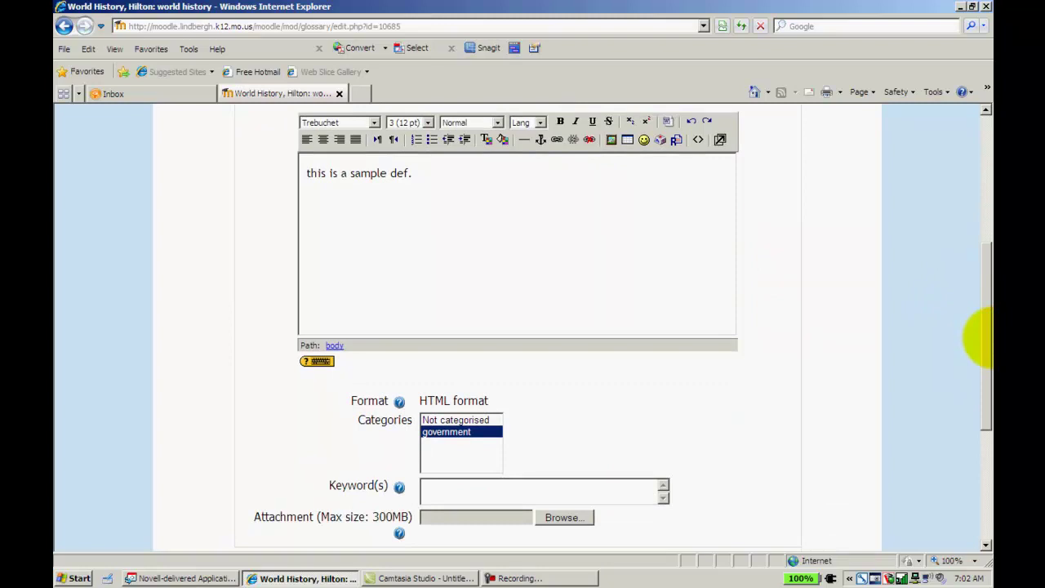
pyautogui.click(491, 205)
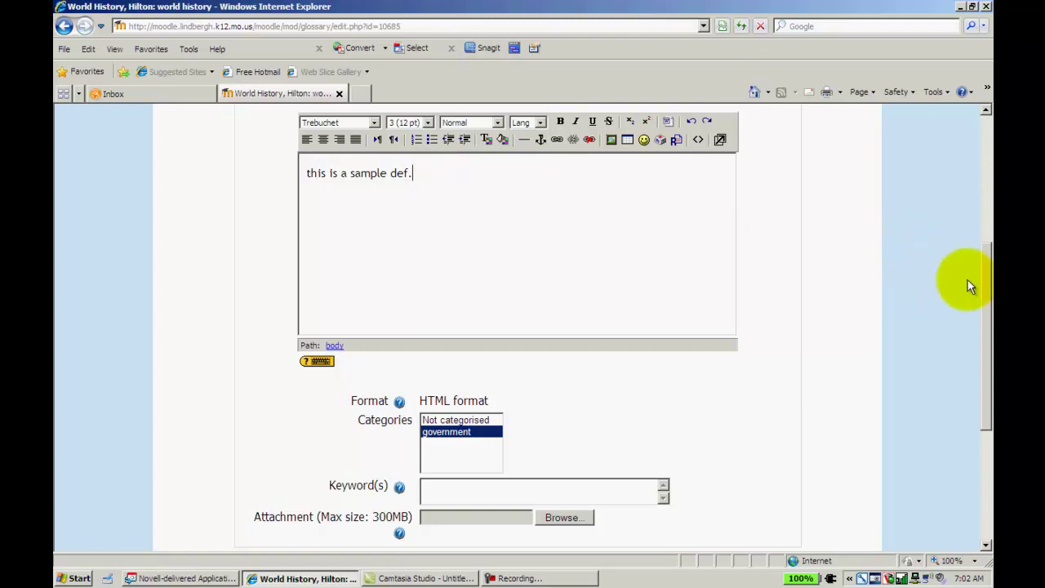
pyautogui.moveTo(985, 304); pyautogui.dragTo(986, 421)
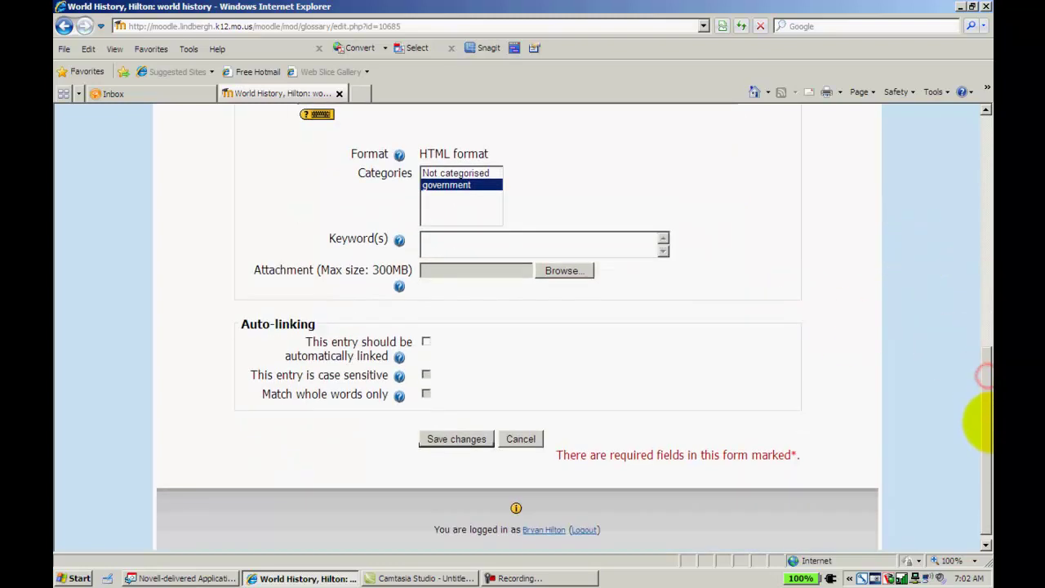
# Tick automatic linking for the sample entry and save it.
pyautogui.click(426, 341)
pyautogui.click(455, 438)
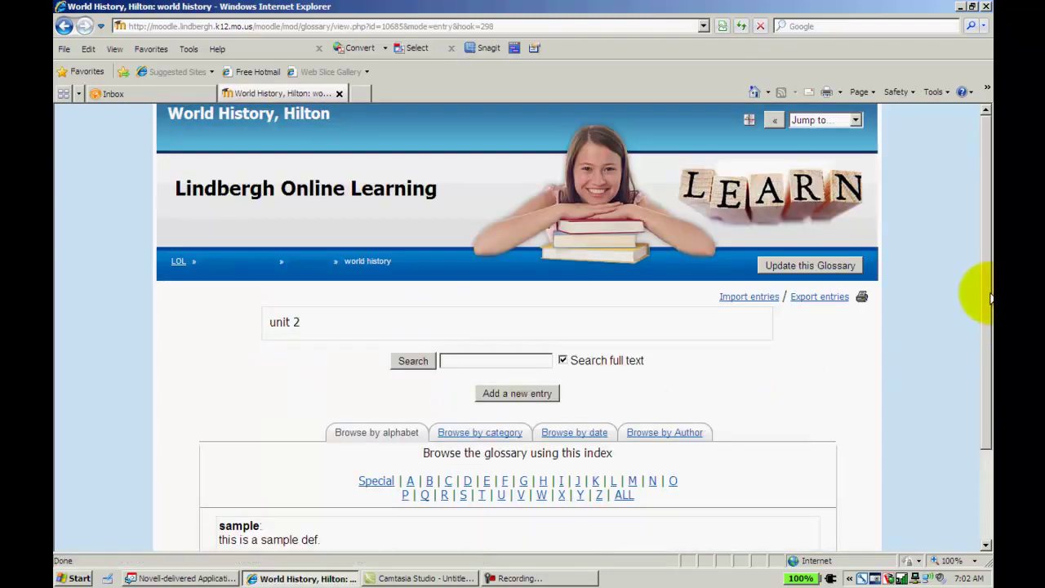
pyautogui.moveTo(986, 293); pyautogui.dragTo(988, 421)
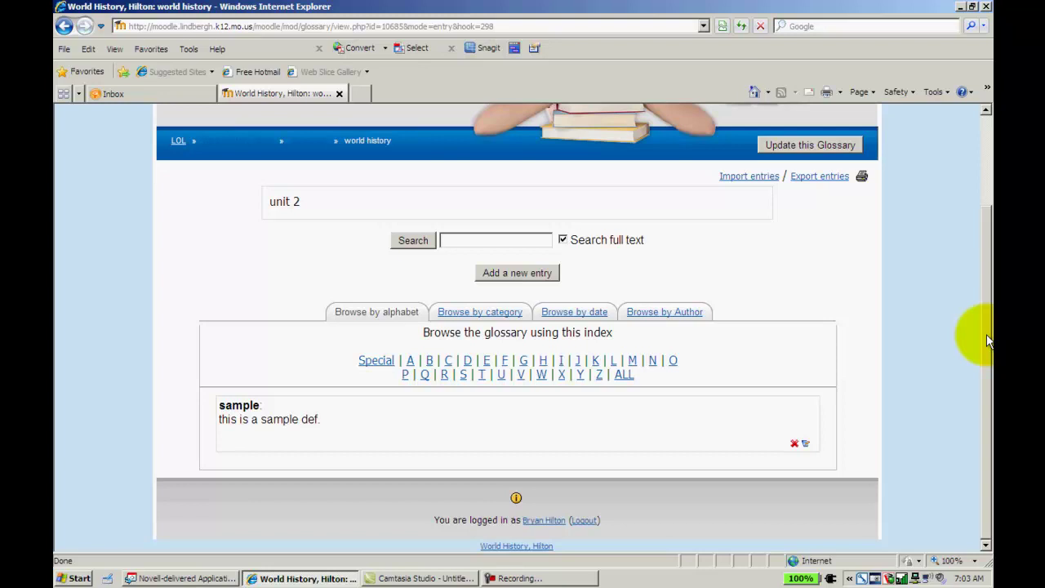
# Go back to the World History course page and dismiss the blocks Add list.
pyautogui.click(247, 143)
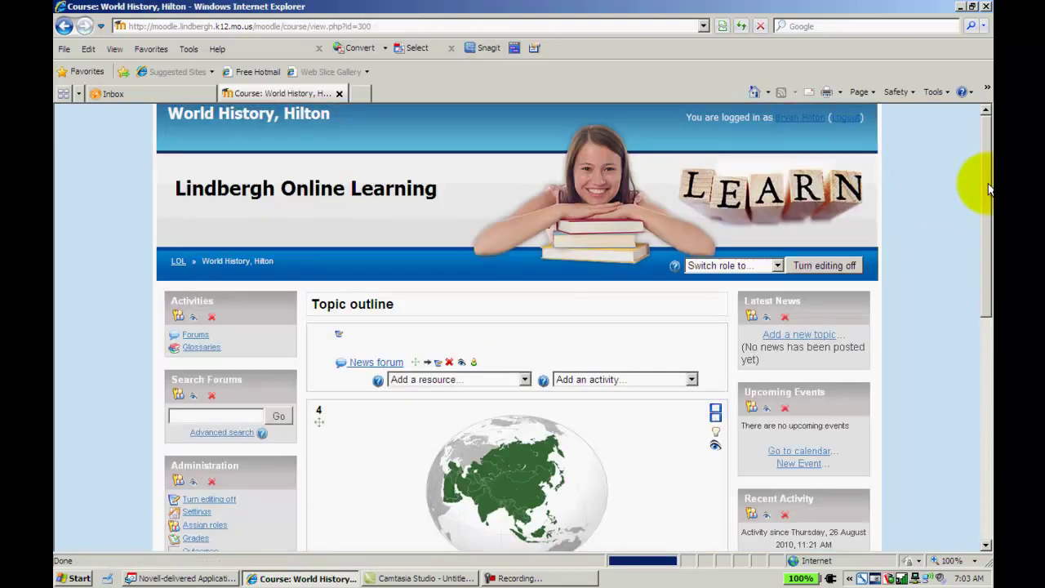
pyautogui.moveTo(988, 184); pyautogui.dragTo(988, 279)
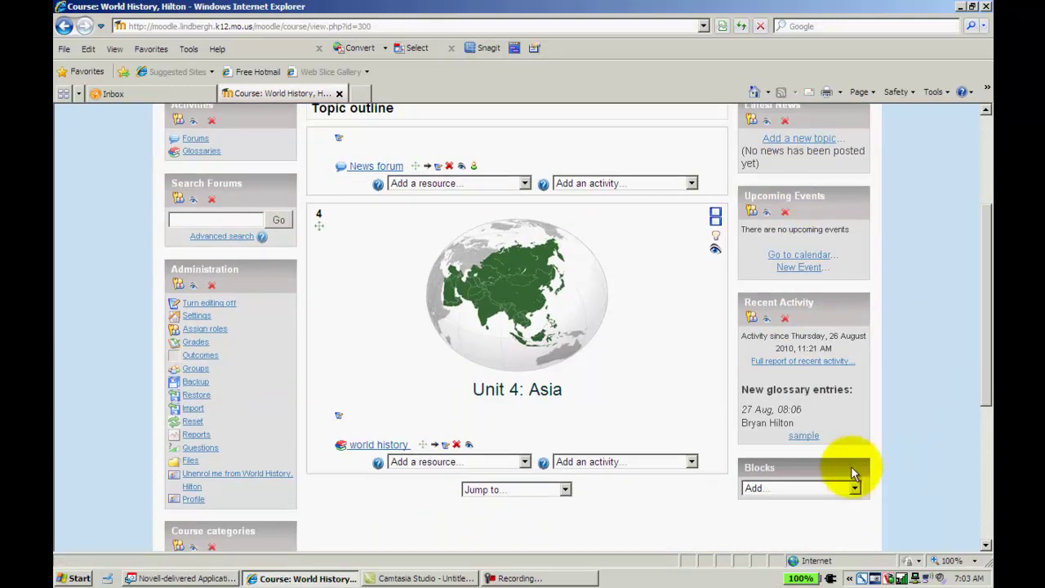
pyautogui.click(855, 489)
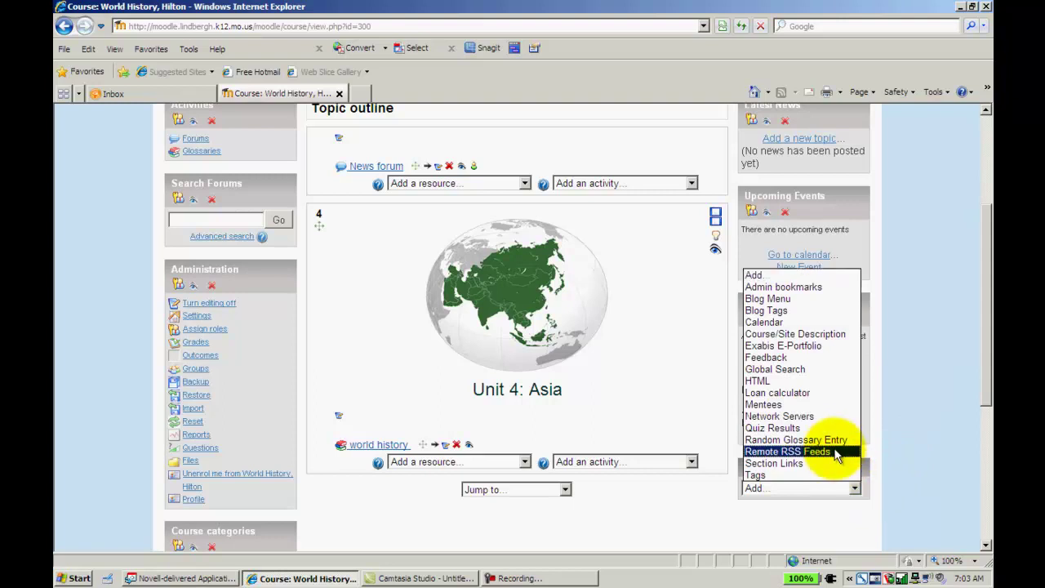
pyautogui.click(939, 437)
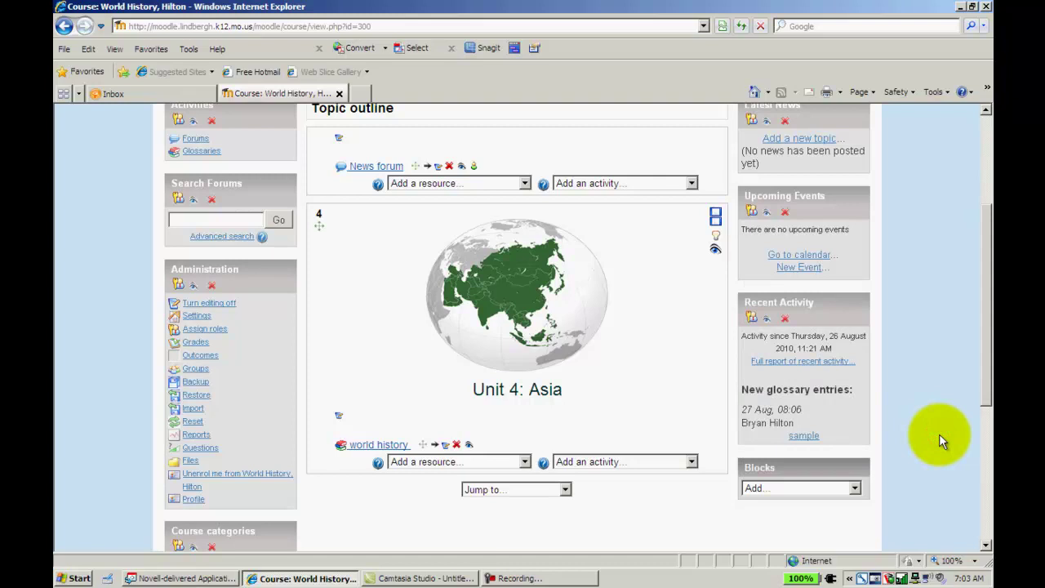